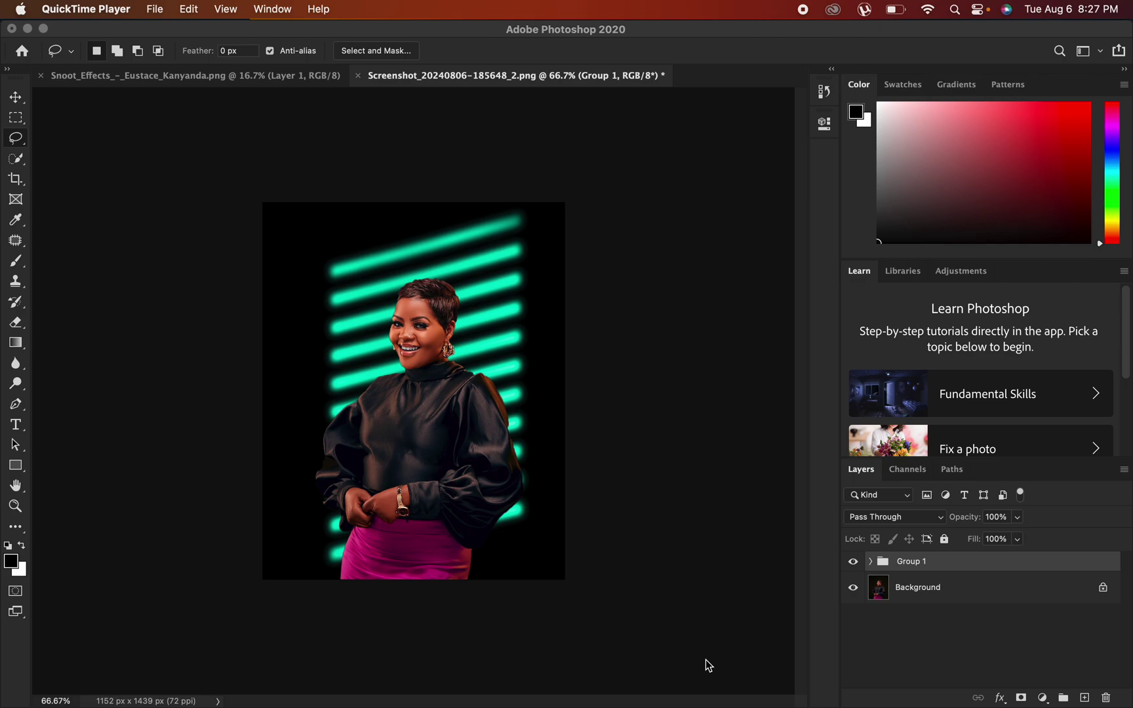
# Compare the portrait with and without Group 1, and check what its Hue/Saturation layer contributes to the light stripes.
pyautogui.click(854, 564)
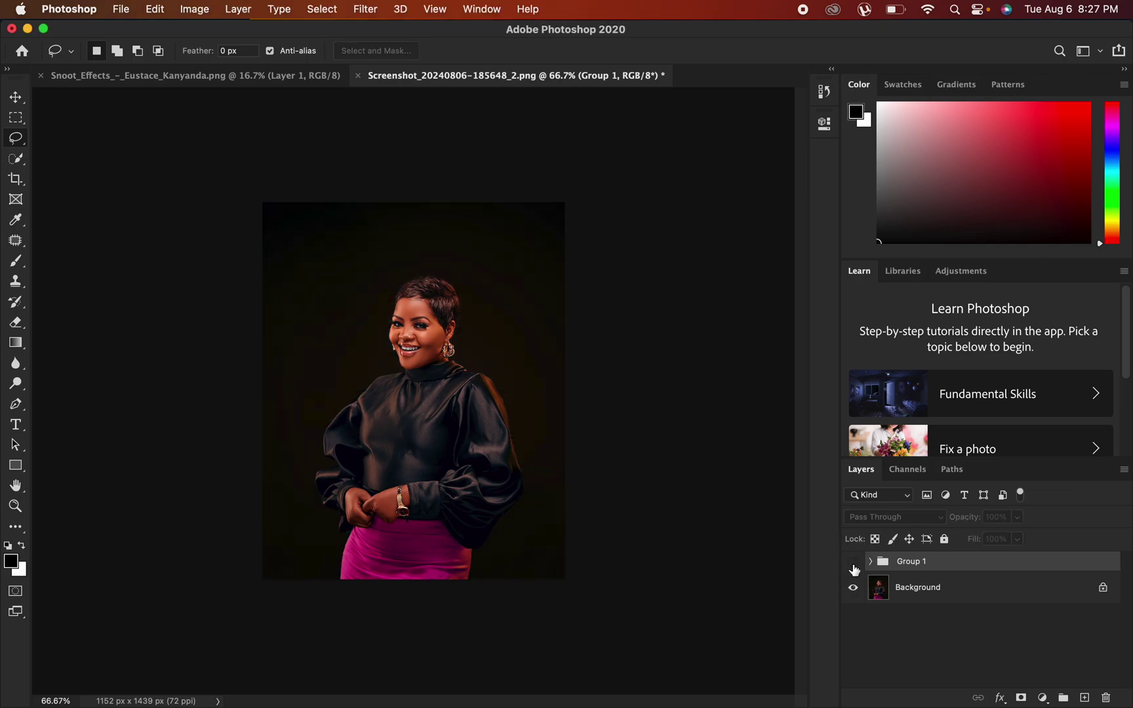
pyautogui.click(854, 564)
pyautogui.doubleClick(854, 565)
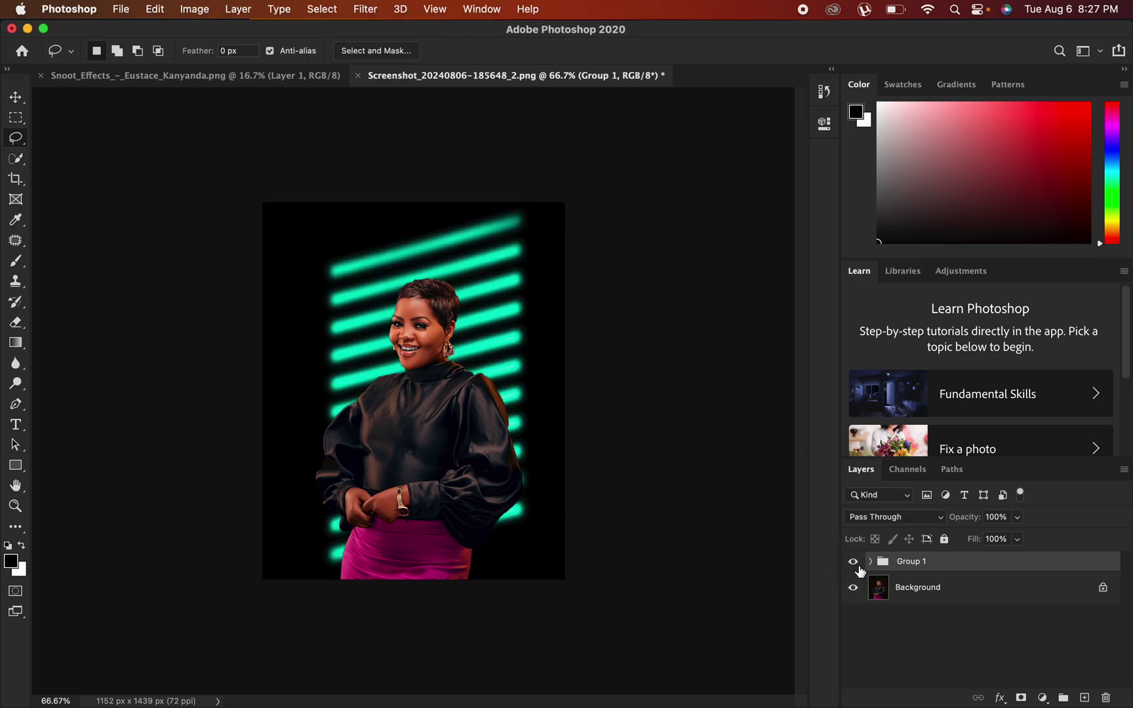
pyautogui.click(870, 562)
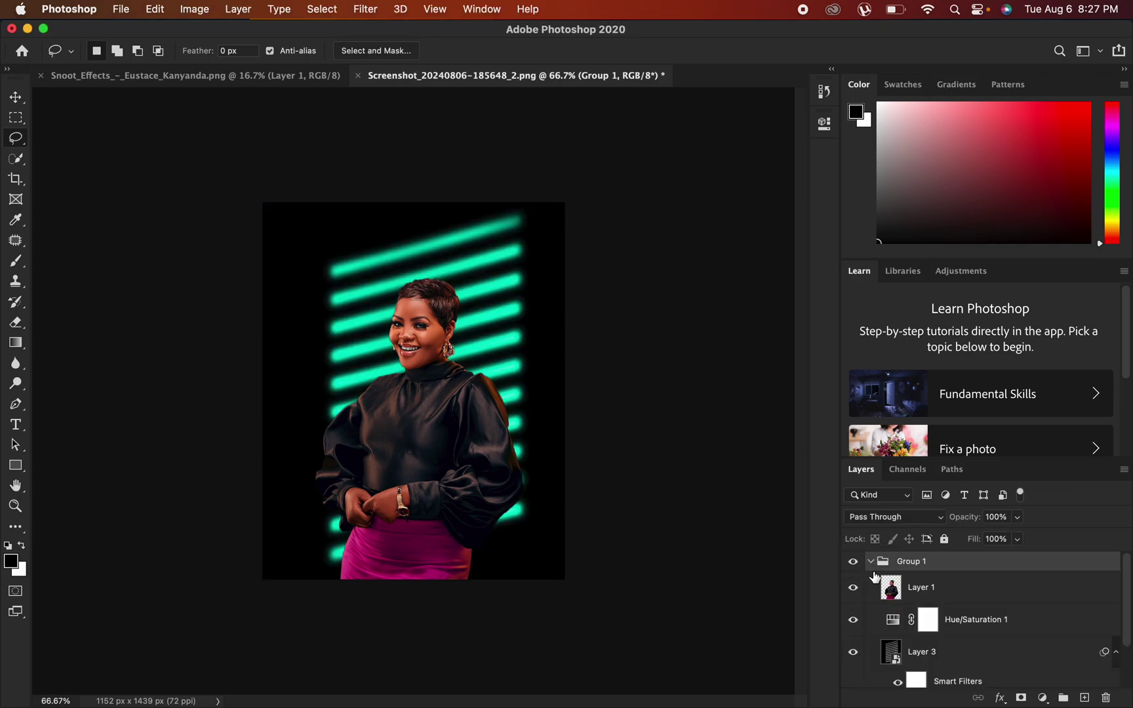
pyautogui.click(853, 621)
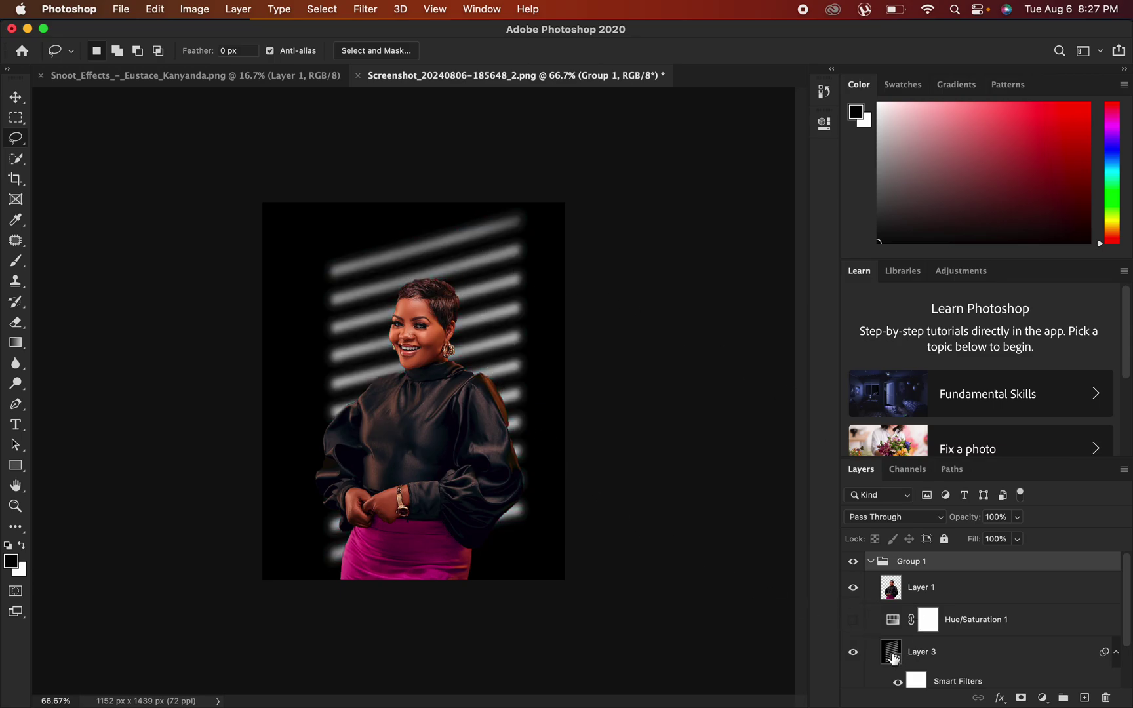
pyautogui.click(853, 621)
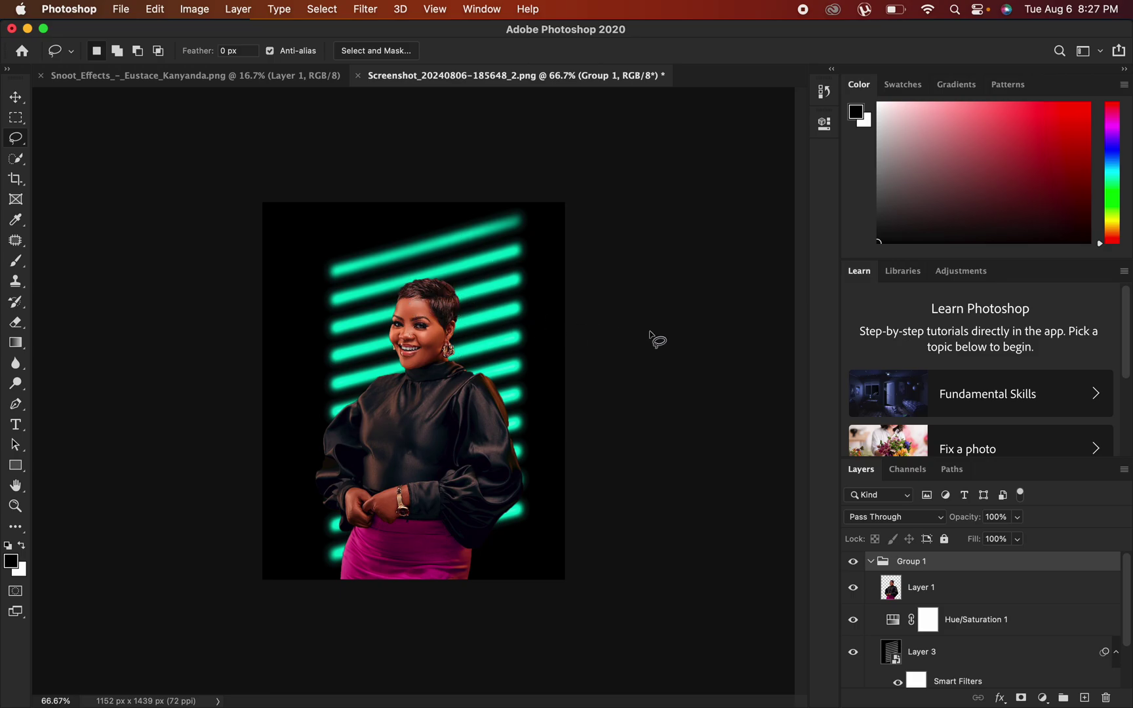
pyautogui.click(870, 561)
pyautogui.click(853, 562)
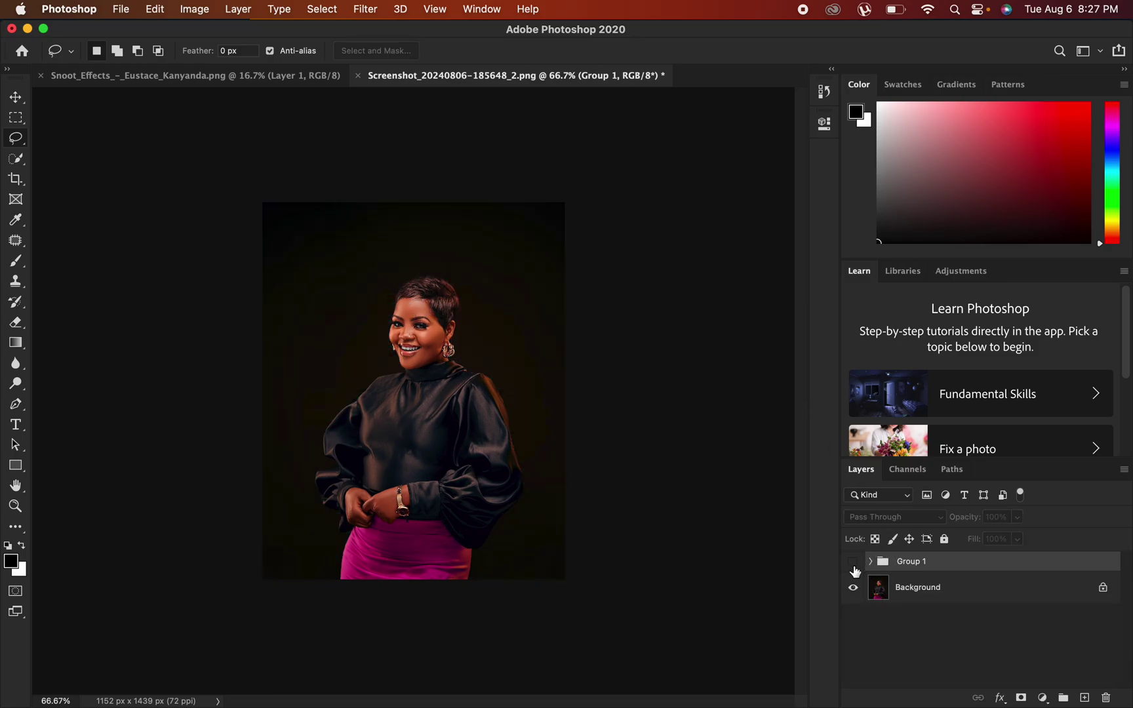
pyautogui.click(853, 562)
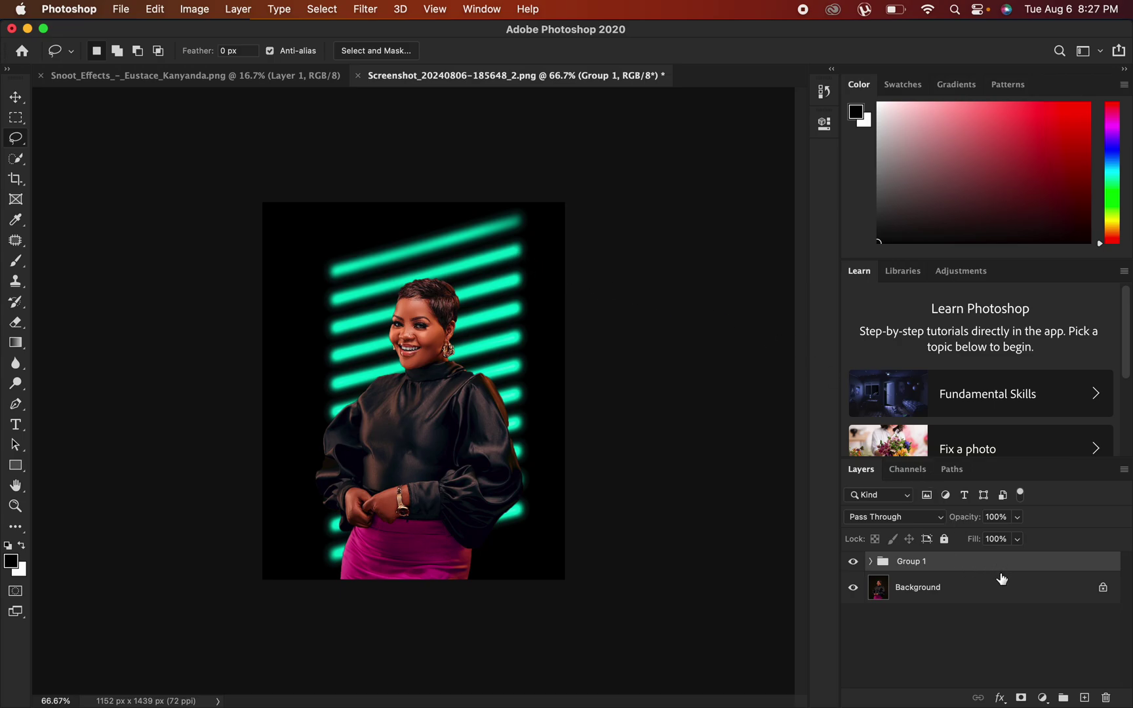
# Delete Group 1 from the portrait document, keeping only the Background layer.
pyautogui.moveTo(1003, 569); pyautogui.dragTo(1106, 695)
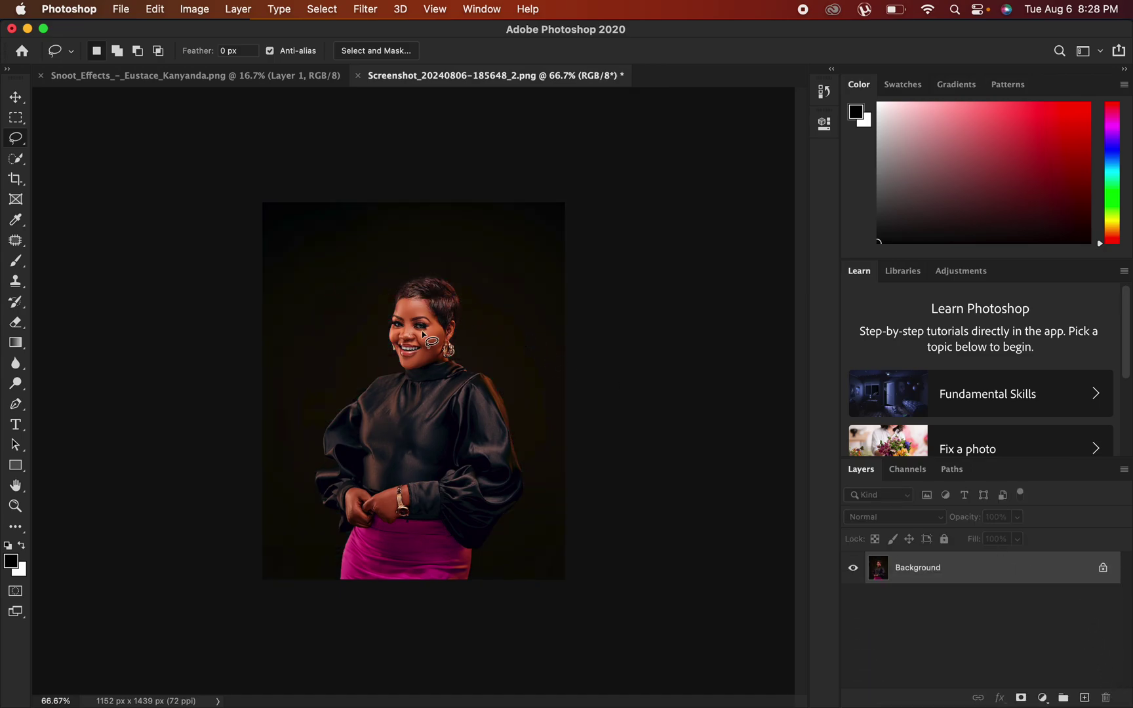
pyautogui.press('super+1')
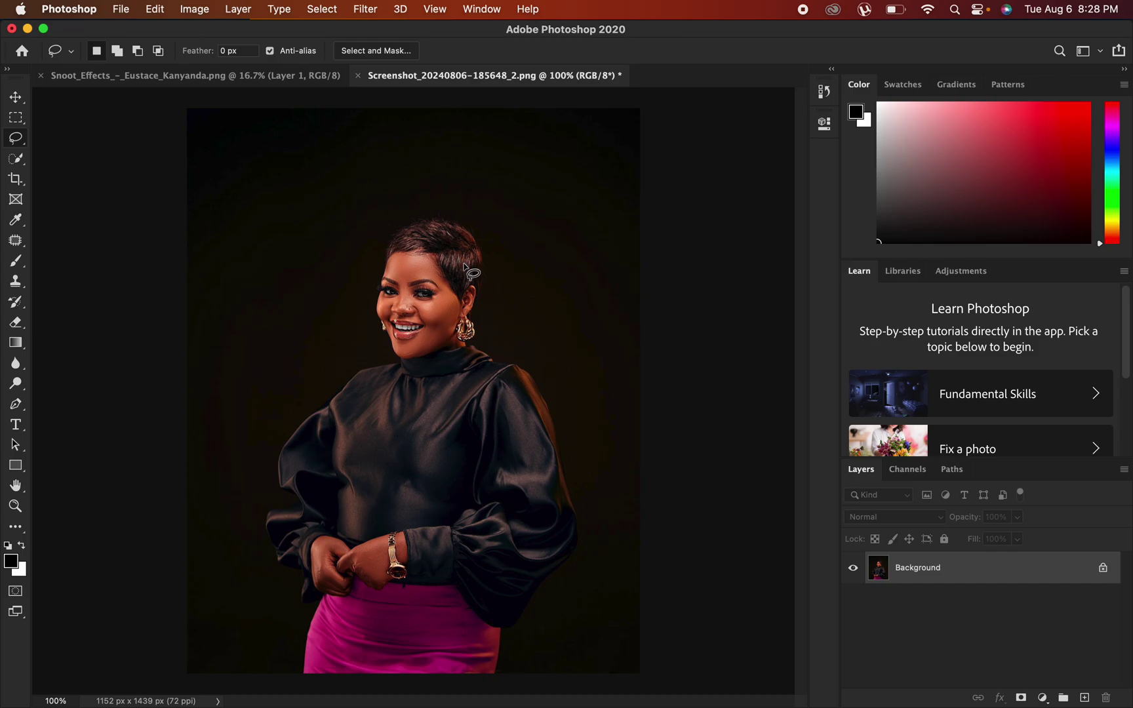
# Examine the black-and-white light patterns in the Snoot Effects document alongside the portrait, ending on the portrait.
pyautogui.click(258, 79)
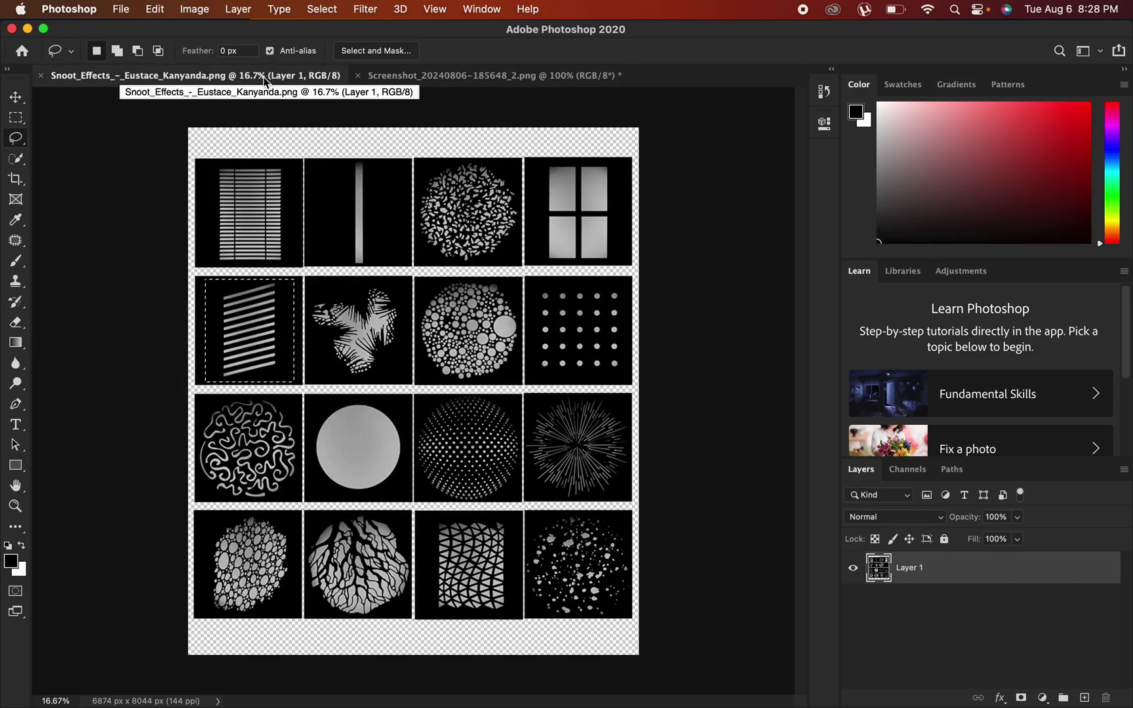
pyautogui.click(438, 83)
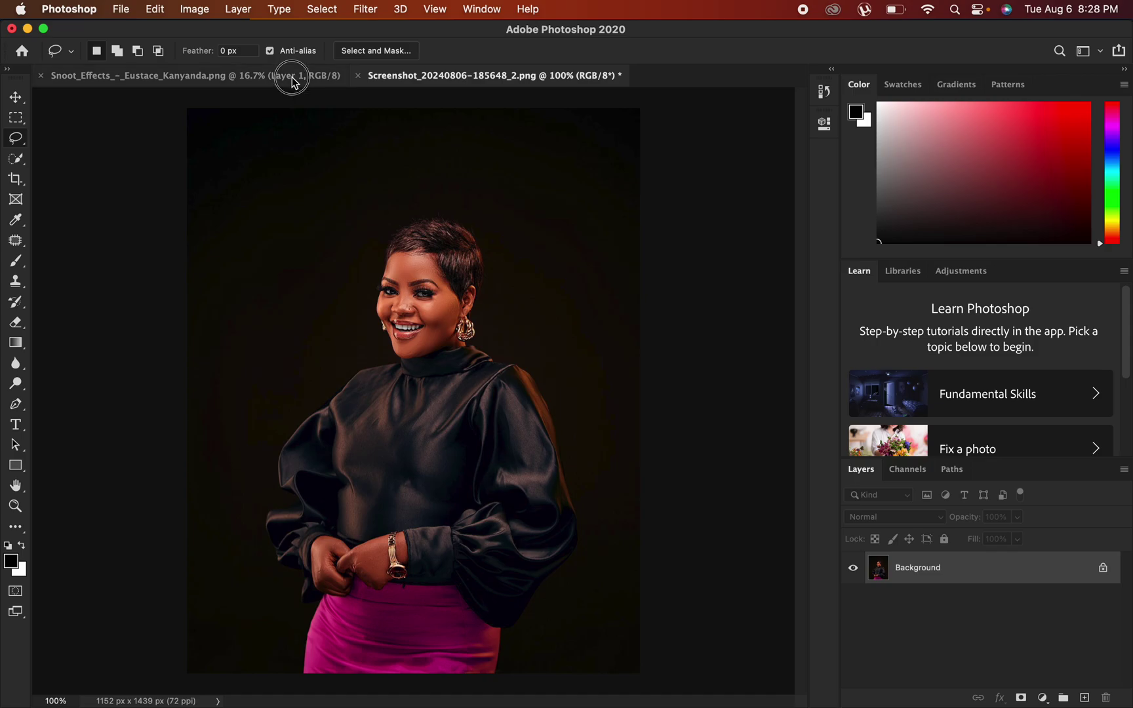
pyautogui.click(292, 79)
pyautogui.click(423, 73)
pyautogui.click(278, 79)
pyautogui.click(439, 76)
pyautogui.click(291, 78)
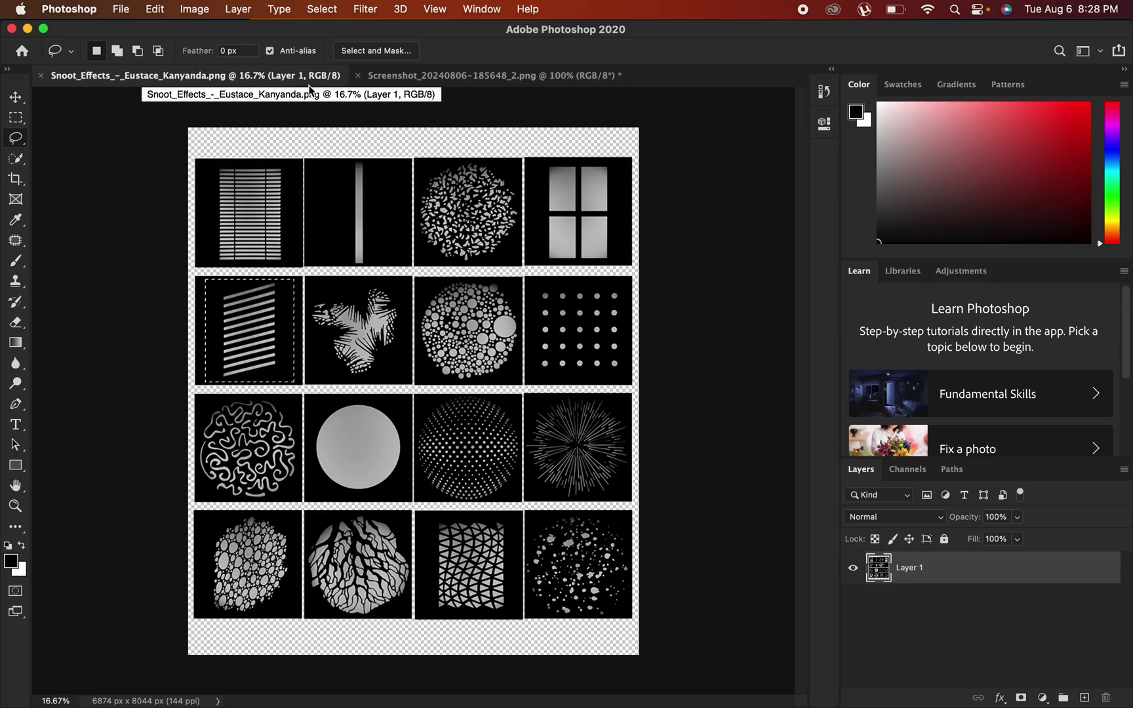
pyautogui.click(468, 78)
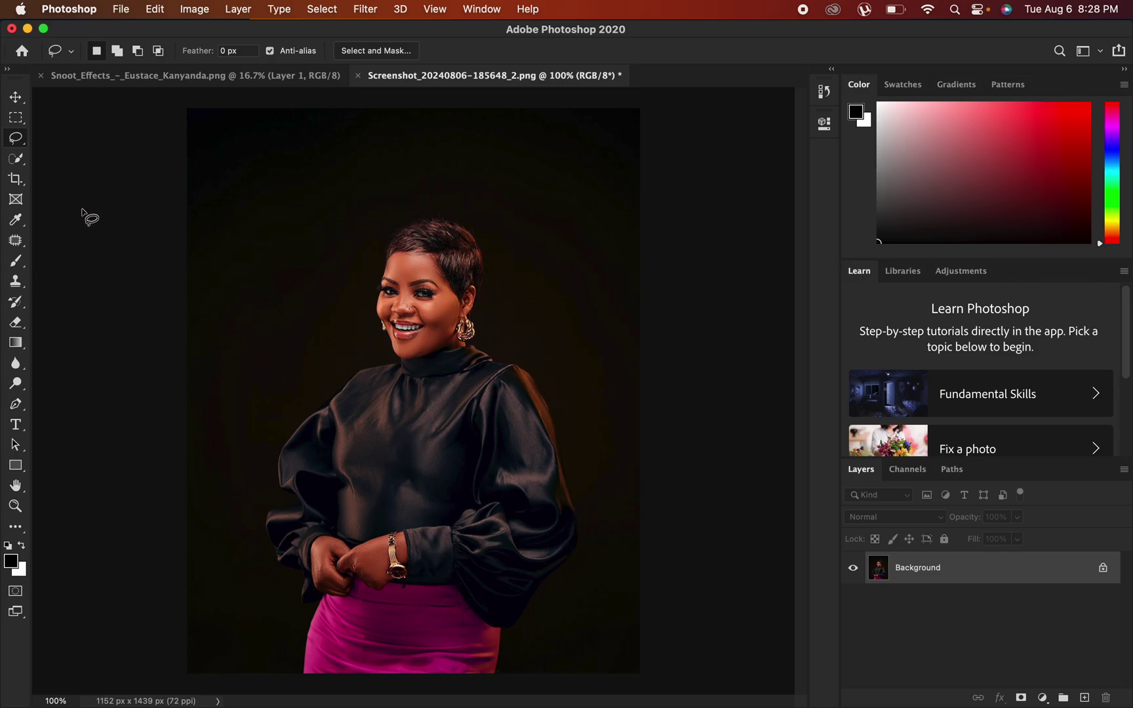
# Select the woman's face, blouse, arms and skirt using the Quick Selection tool in add mode.
pyautogui.click(17, 163)
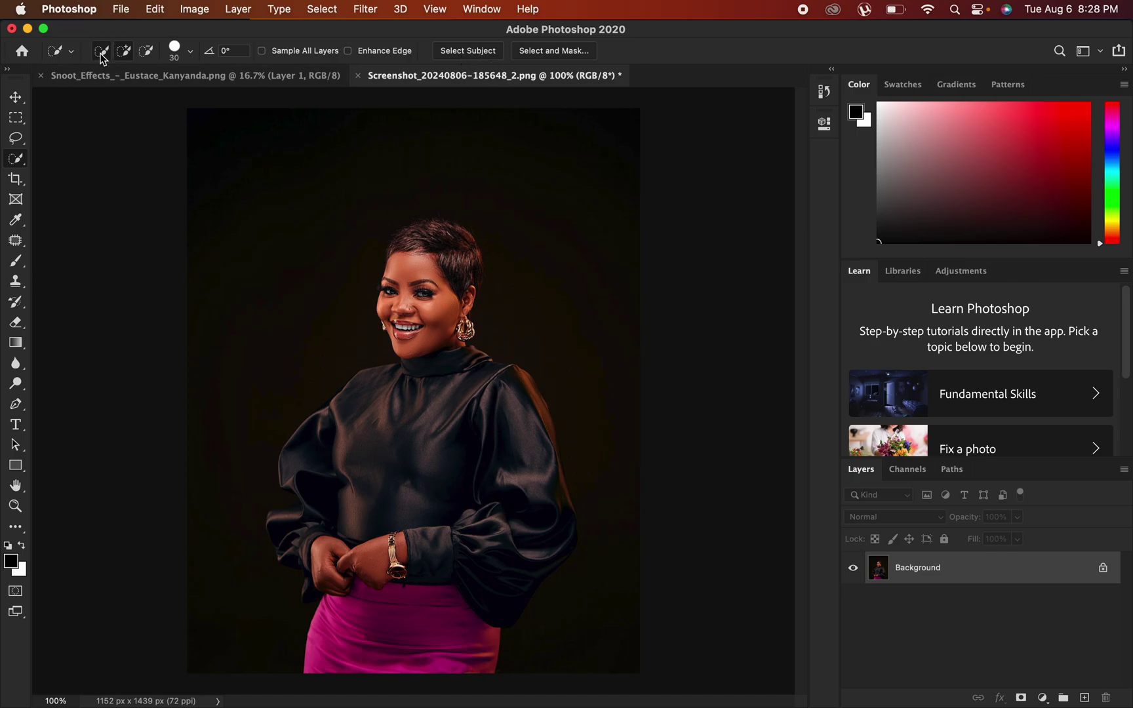
pyautogui.click(123, 52)
pyautogui.click(145, 53)
pyautogui.click(124, 53)
pyautogui.moveTo(427, 278); pyautogui.dragTo(430, 320)
pyautogui.moveTo(432, 383)
pyautogui.mouseDown()
pyautogui.moveTo(438, 466)
pyautogui.moveTo(442, 443)
pyautogui.moveTo(456, 490)
pyautogui.moveTo(496, 413)
pyautogui.moveTo(527, 507)
pyautogui.moveTo(499, 558)
pyautogui.moveTo(481, 559)
pyautogui.moveTo(463, 599)
pyautogui.moveTo(468, 553)
pyautogui.moveTo(404, 627)
pyautogui.moveTo(397, 584)
pyautogui.moveTo(379, 607)
pyautogui.moveTo(299, 550)
pyautogui.mouseUp()
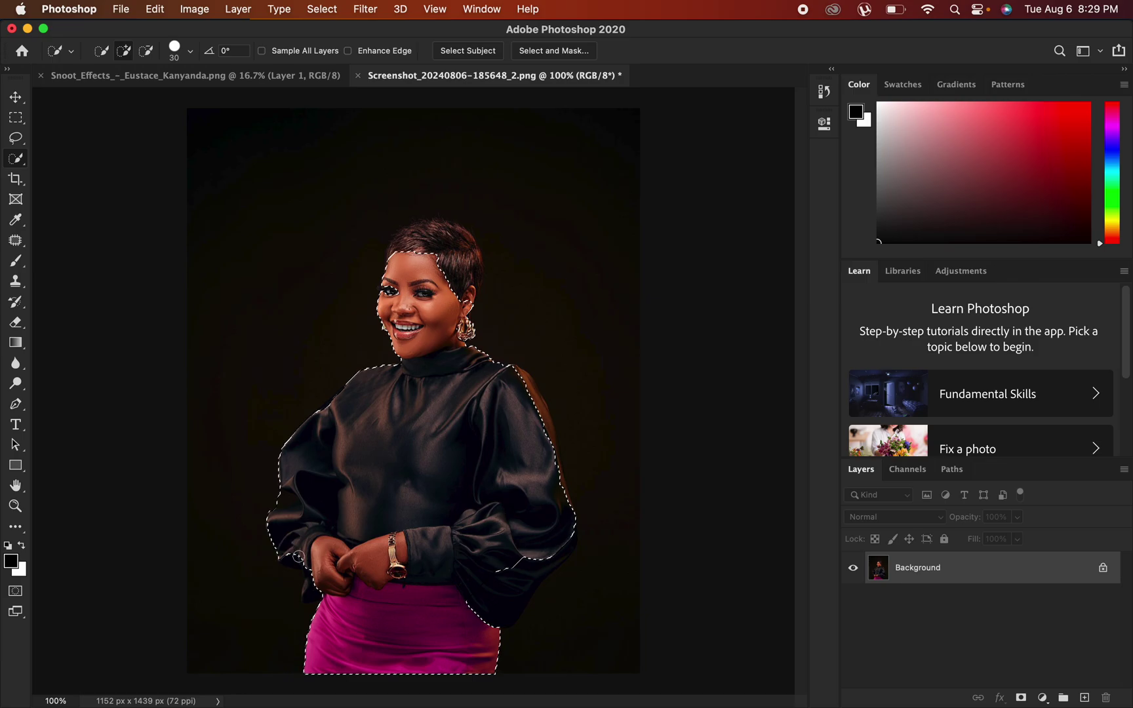
pyautogui.moveTo(298, 551)
pyautogui.mouseDown()
pyautogui.moveTo(312, 596)
pyautogui.moveTo(326, 596)
pyautogui.moveTo(327, 618)
pyautogui.moveTo(361, 644)
pyautogui.moveTo(509, 613)
pyautogui.moveTo(546, 571)
pyautogui.mouseUp()
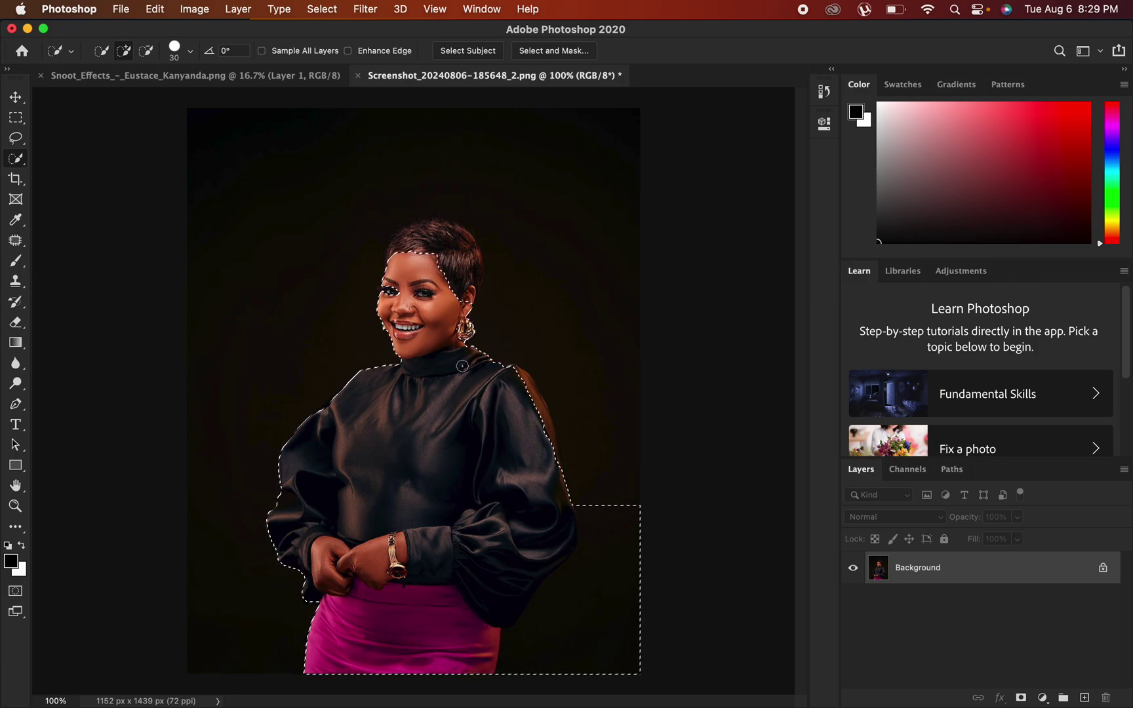
# Extend the Quick Selection over the woman's short hair and ear, keeping the selection active.
pyautogui.moveTo(411, 244)
pyautogui.mouseDown()
pyautogui.moveTo(438, 226)
pyautogui.moveTo(467, 270)
pyautogui.moveTo(479, 265)
pyautogui.moveTo(470, 338)
pyautogui.mouseUp()
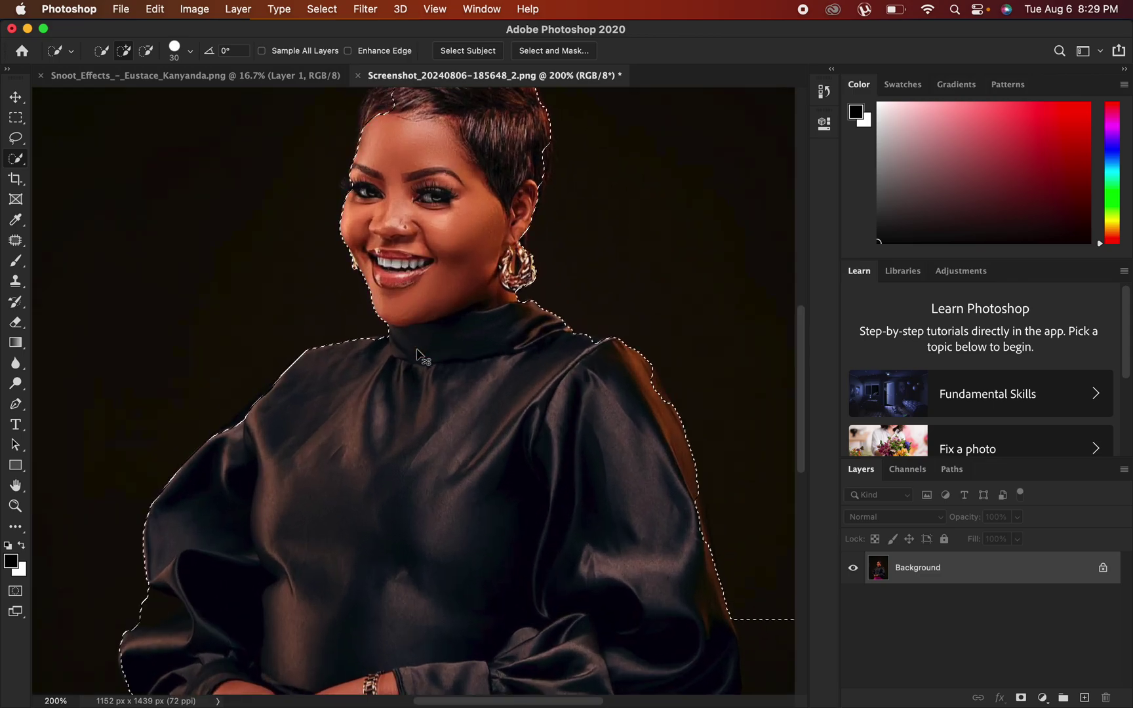
pyautogui.press('super+equal')
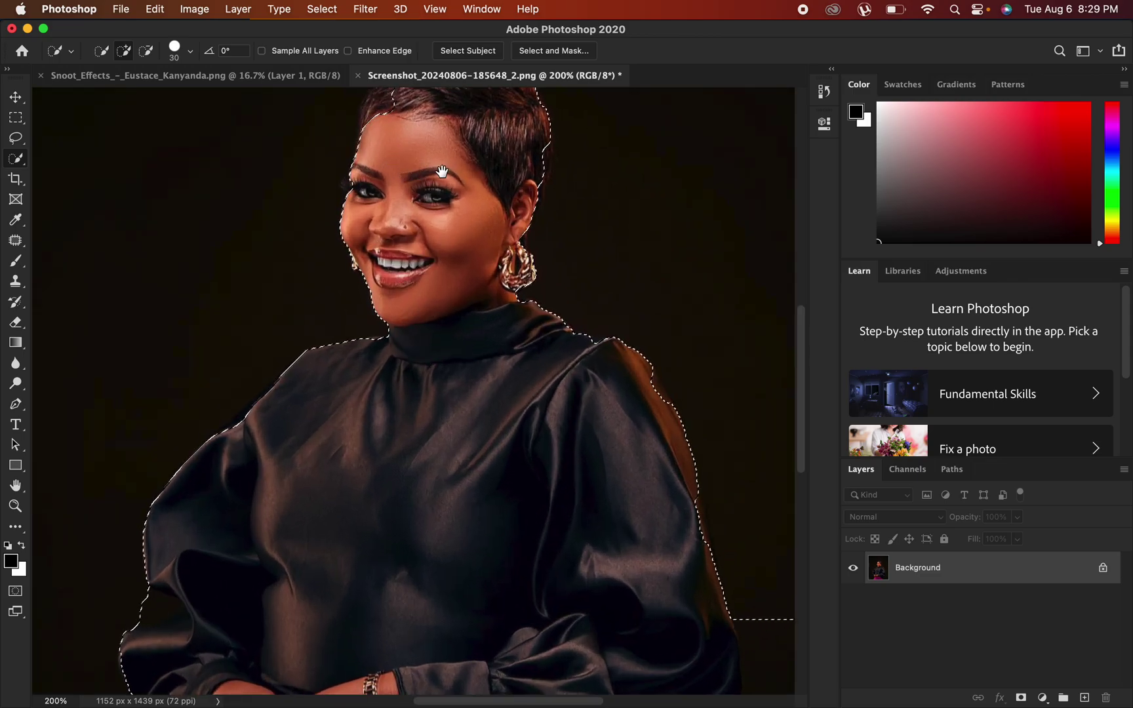
pyautogui.scroll(5, 406, 180)
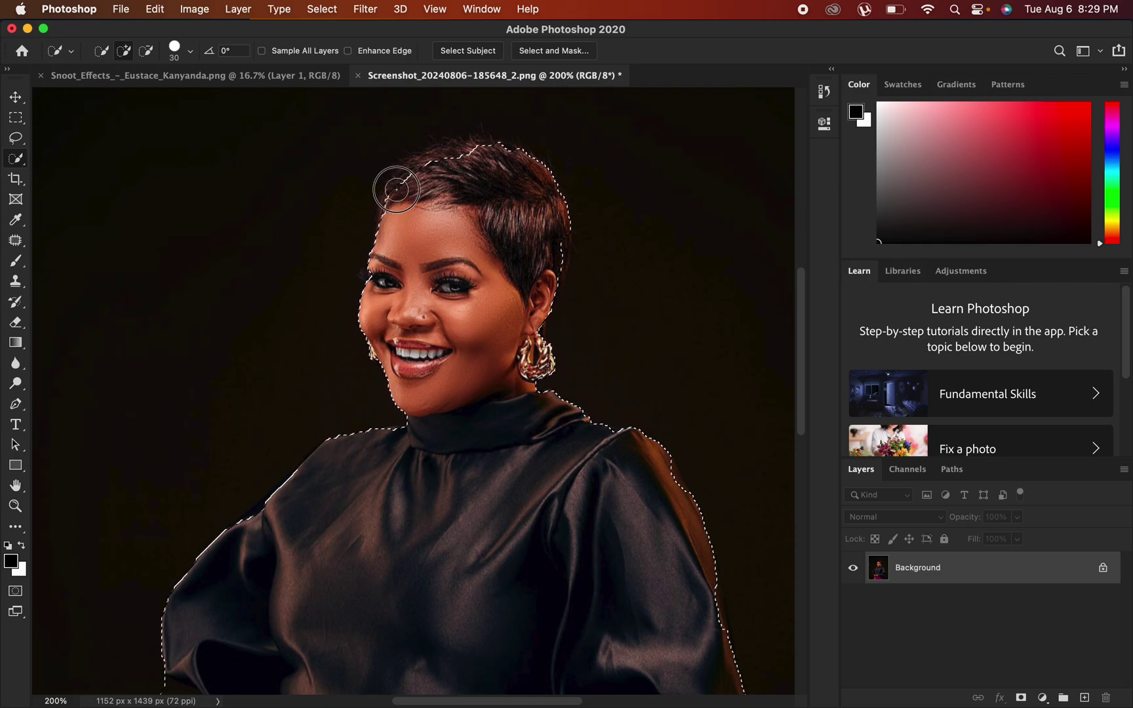
pyautogui.press('super+d')
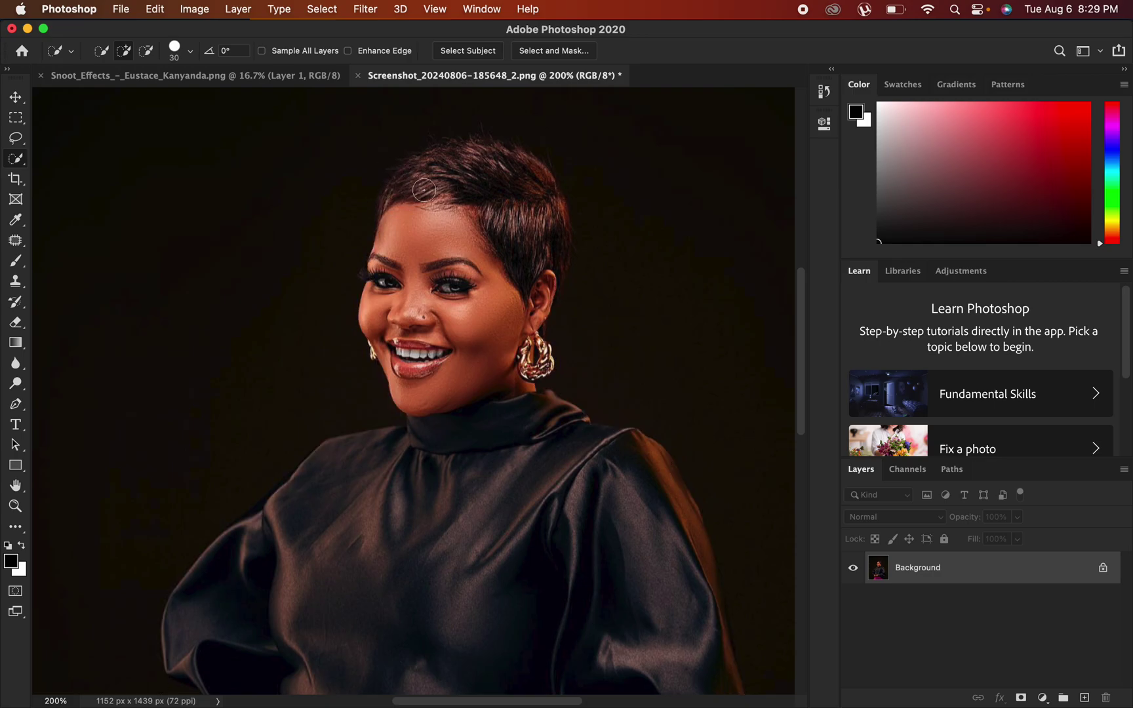
pyautogui.press('super+z')
pyautogui.press('super+d')
pyautogui.press('super+z')
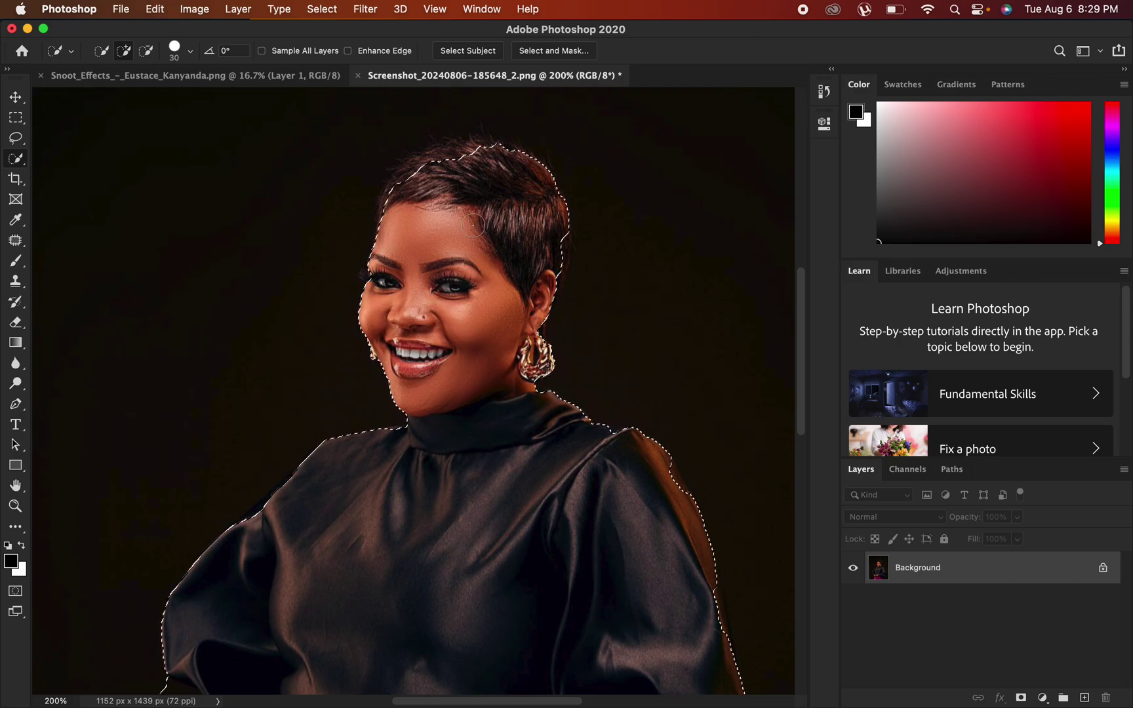
# Reduce the Quick Selection brush size to 15 and refine the selection along the hair, keeping the selection active.
pyautogui.press('[')
pyautogui.press('[')
pyautogui.press('[')
pyautogui.press('[')
pyautogui.press('[')
pyautogui.press('[')
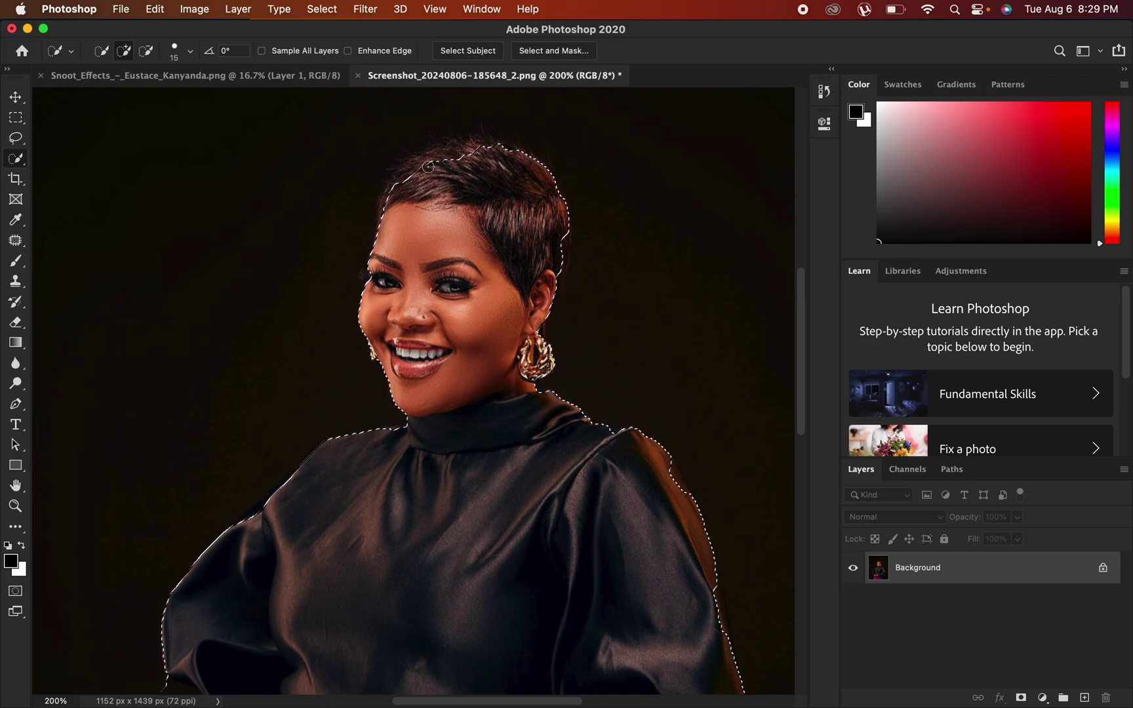
pyautogui.press(']')
pyautogui.press(']')
pyautogui.press(']')
pyautogui.press('super+d')
pyautogui.press('super+z')
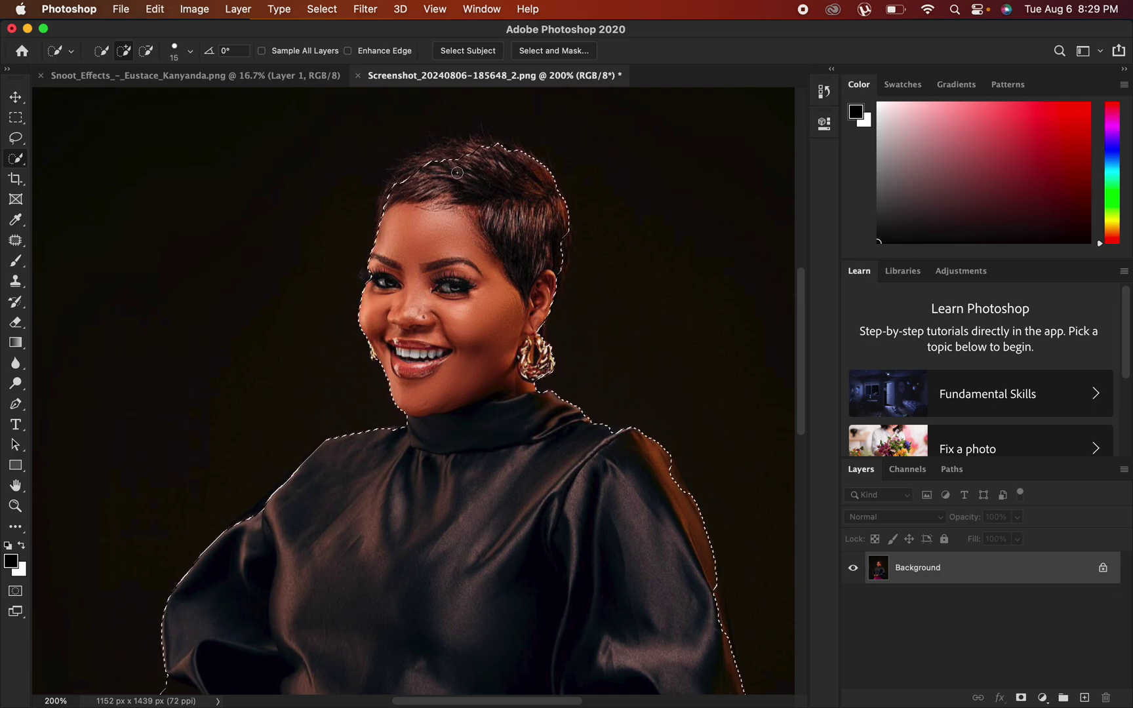
# Subtract the background area beside the watch-arm sleeve and skirt from the selection.
pyautogui.moveTo(554, 515); pyautogui.dragTo(518, 336)
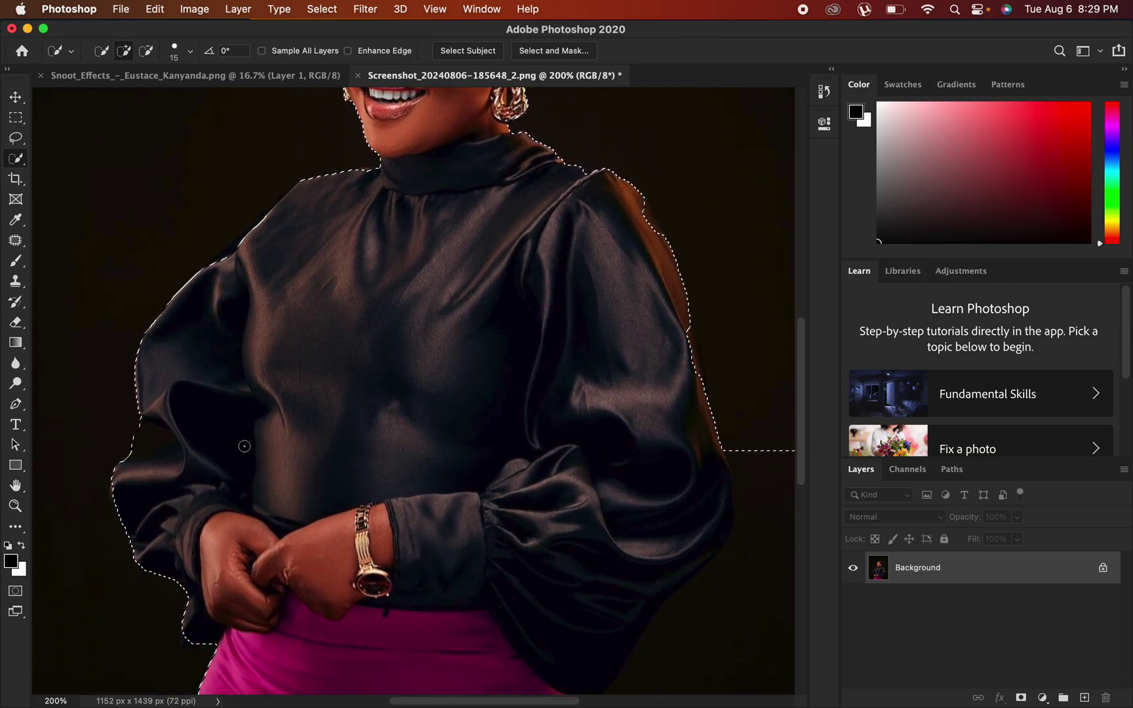
pyautogui.press('super+minus')
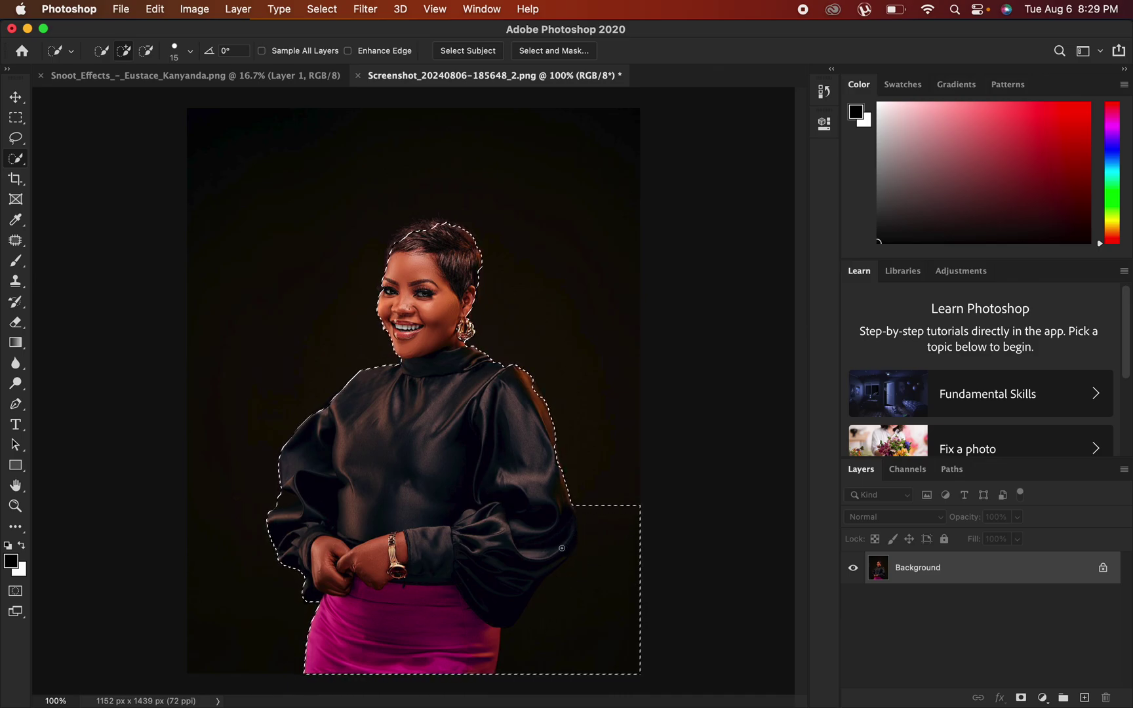
pyautogui.click(149, 51)
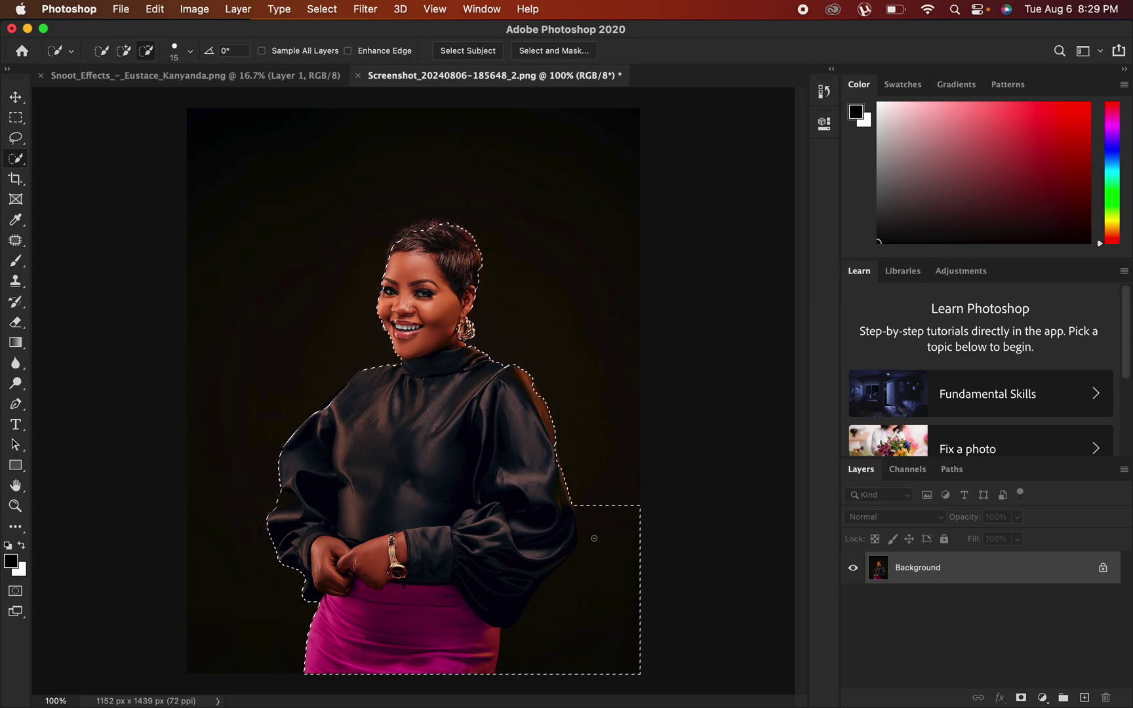
pyautogui.moveTo(596, 536)
pyautogui.mouseDown()
pyautogui.moveTo(586, 579)
pyautogui.moveTo(555, 612)
pyautogui.moveTo(602, 543)
pyautogui.moveTo(599, 512)
pyautogui.moveTo(583, 503)
pyautogui.moveTo(598, 533)
pyautogui.mouseUp()
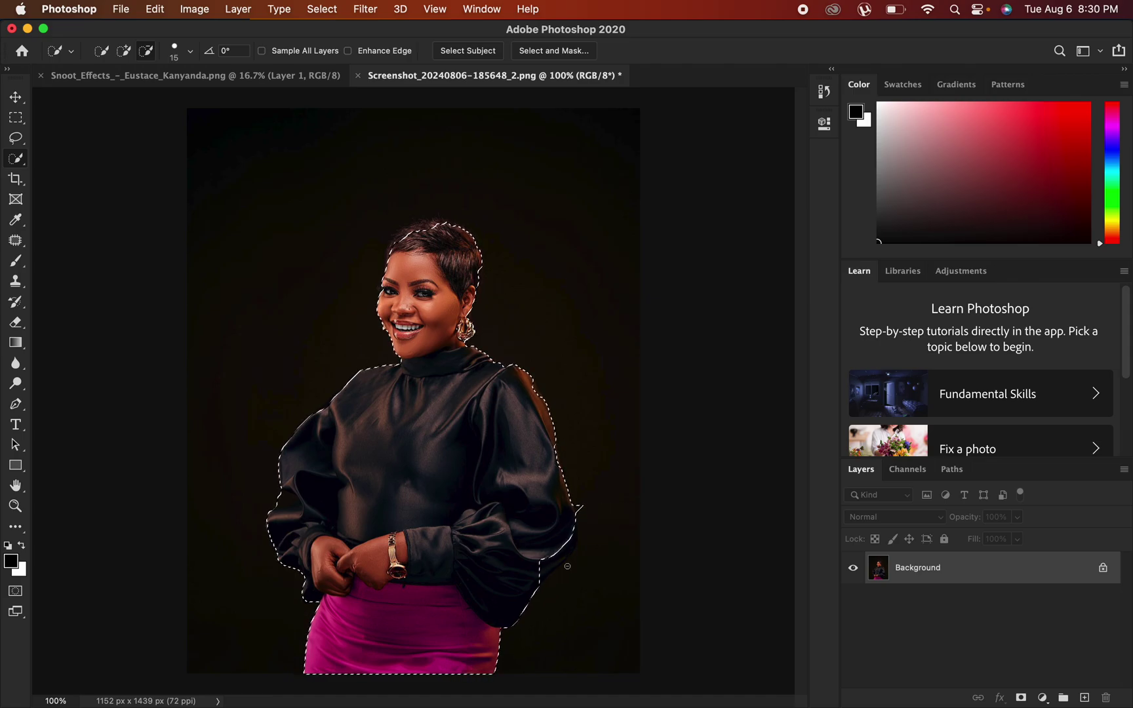
# Add the missing outer and lower parts of the watch-arm sleeve to the selection and clean up its edge.
pyautogui.press('super+equal')
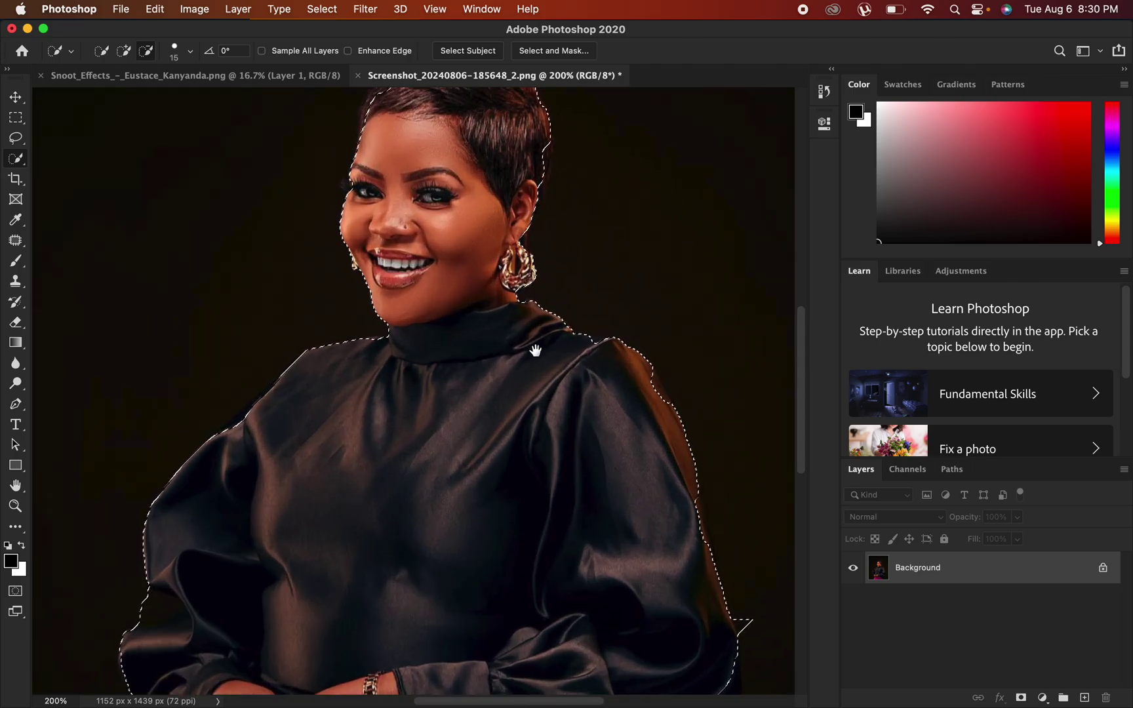
pyautogui.moveTo(523, 434); pyautogui.dragTo(508, 304)
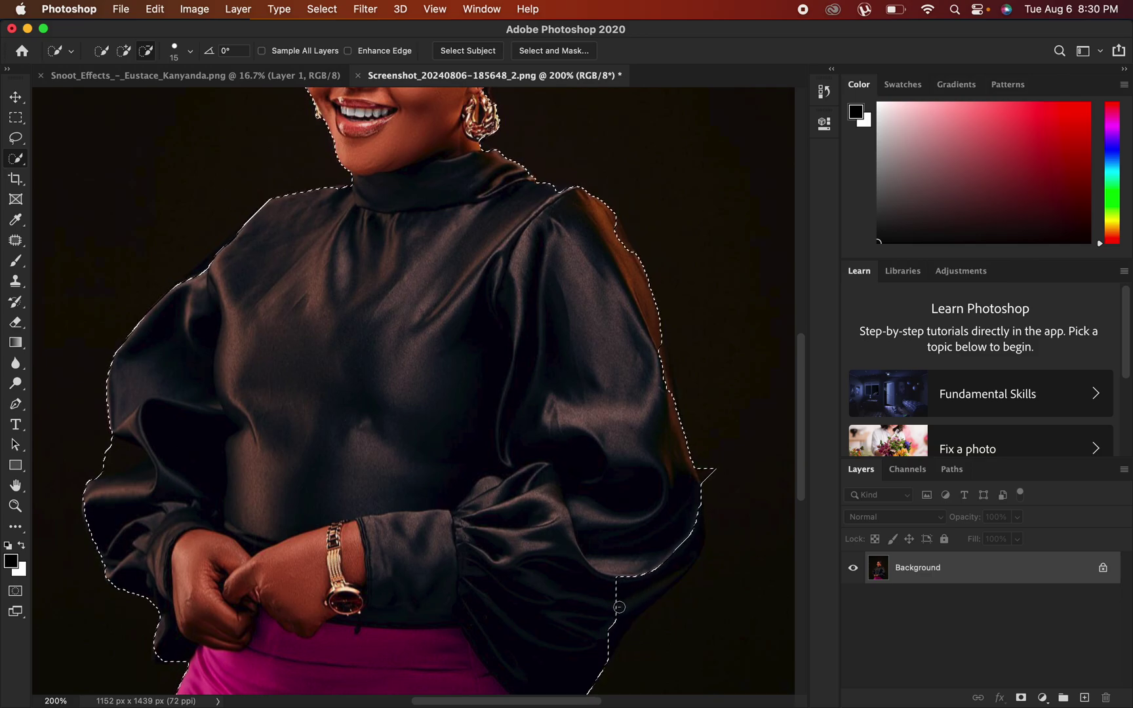
pyautogui.click(123, 51)
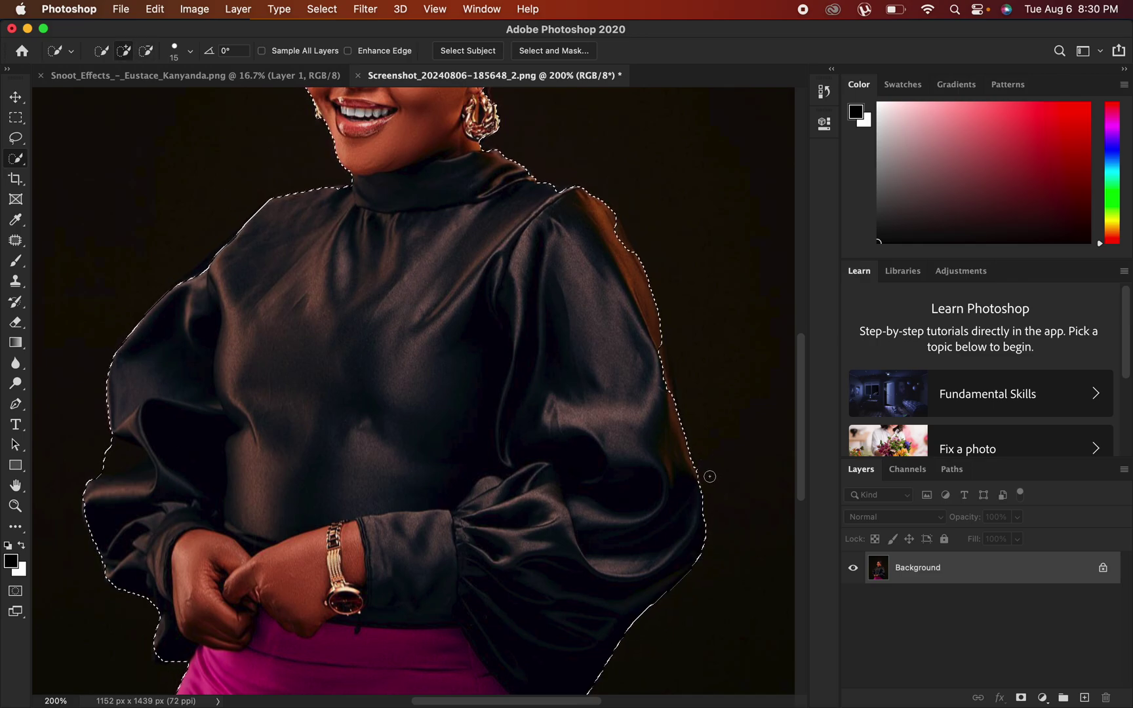
pyautogui.moveTo(424, 345); pyautogui.dragTo(464, 445)
pyautogui.moveTo(459, 350); pyautogui.dragTo(464, 404)
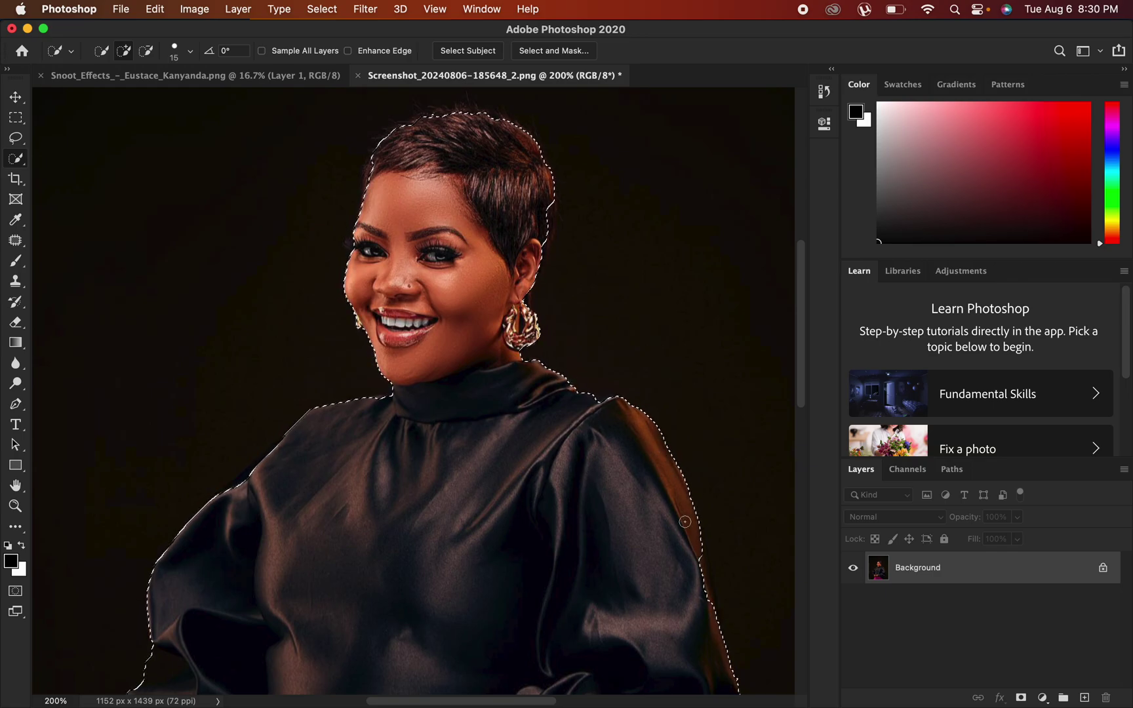
# Copy the selected woman onto a new layer above the Background.
pyautogui.press('super+minus')
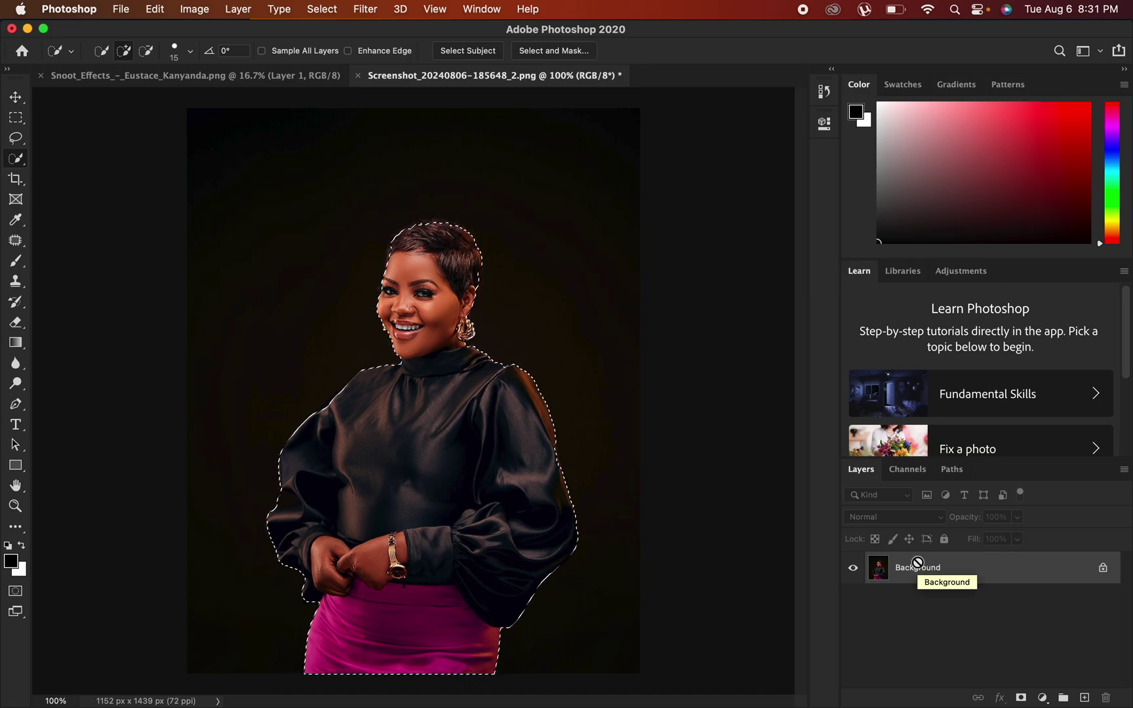
pyautogui.press('super+j')
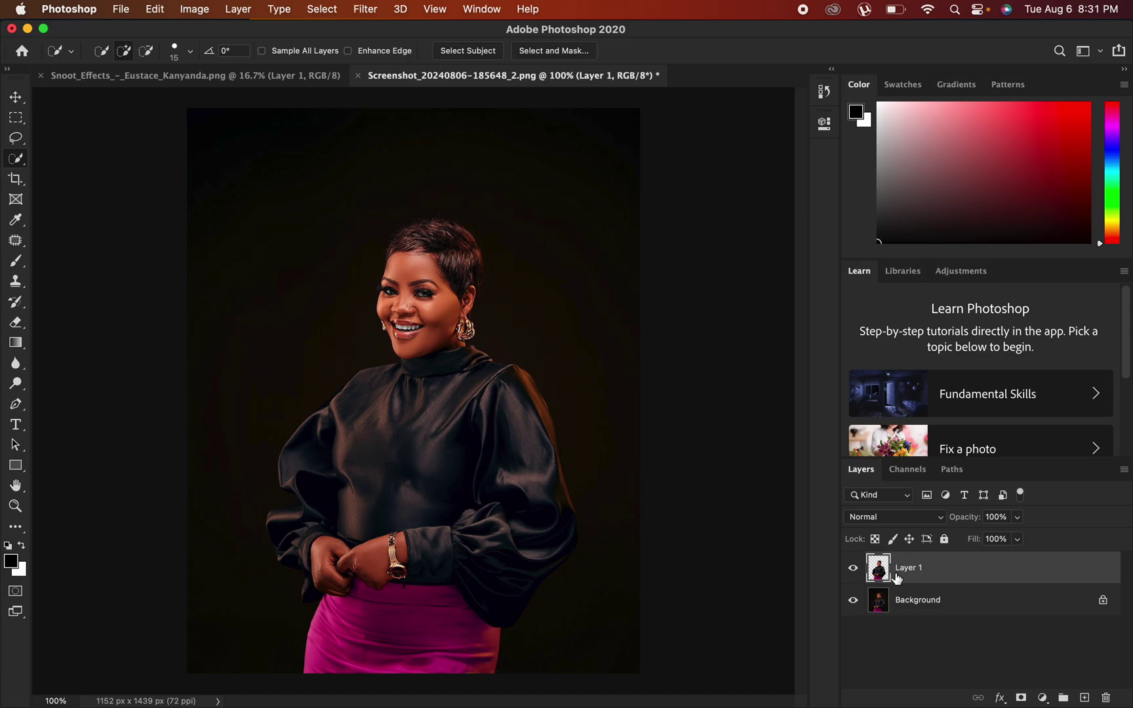
# Select the portrait's Background layer, and marquee-select and copy the slanted-stripe pattern in the second row of the Snoot Effects sheet.
pyautogui.click(965, 608)
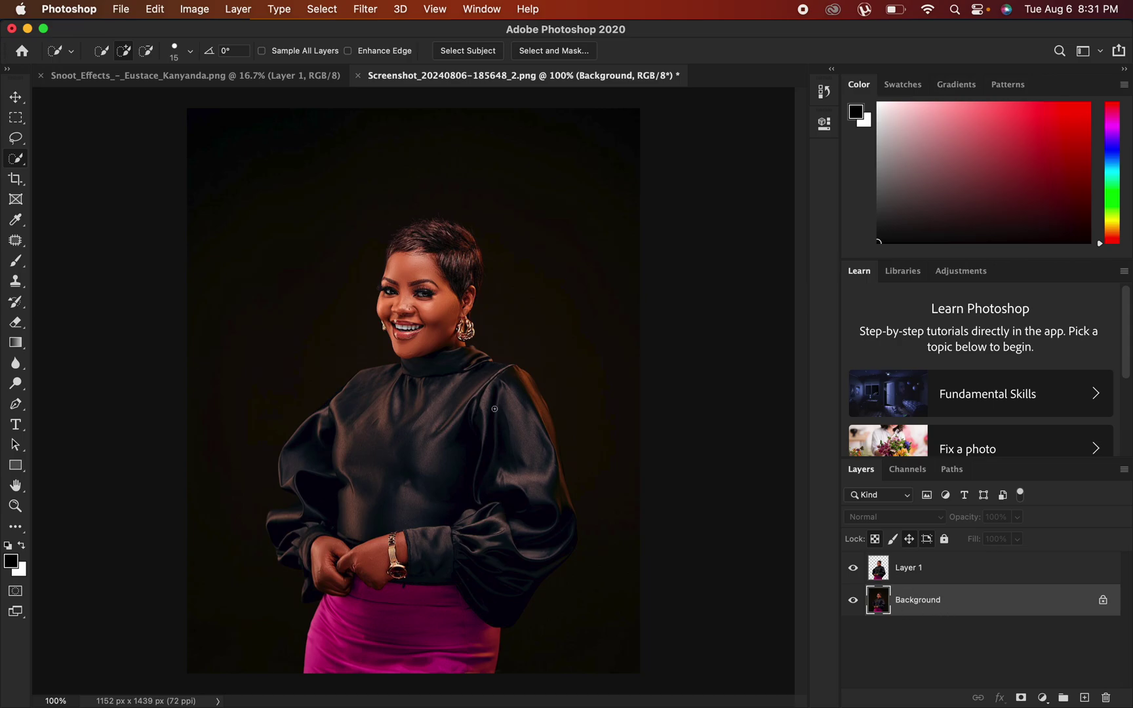
pyautogui.click(200, 77)
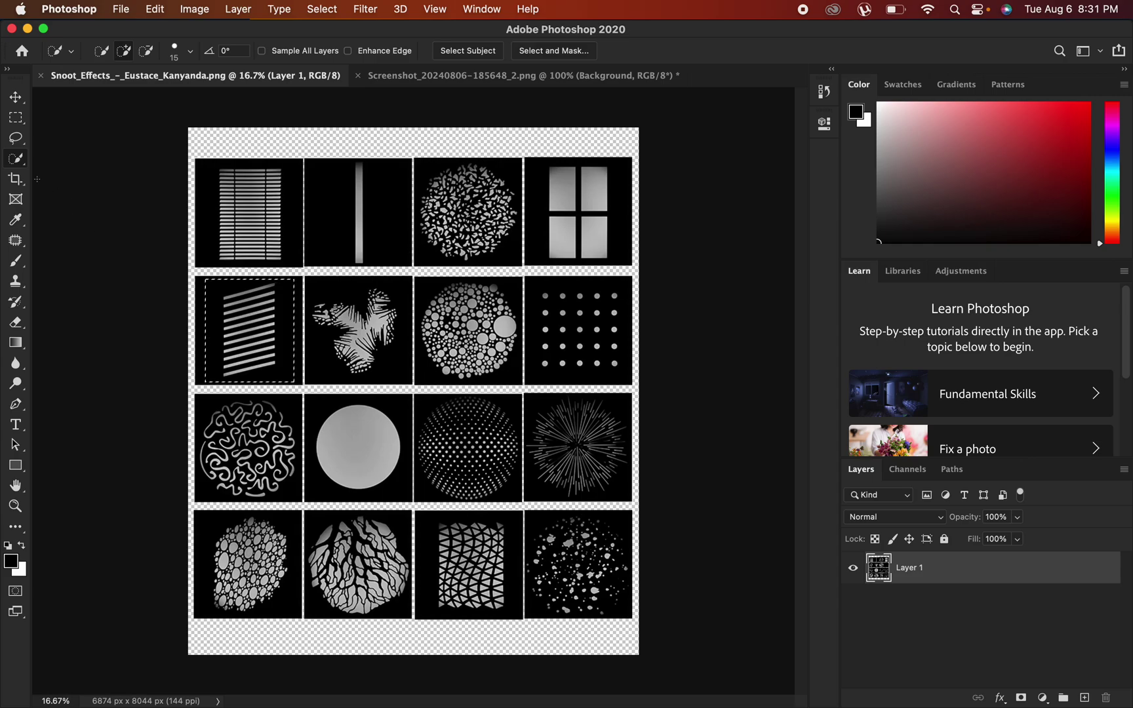
pyautogui.click(15, 119)
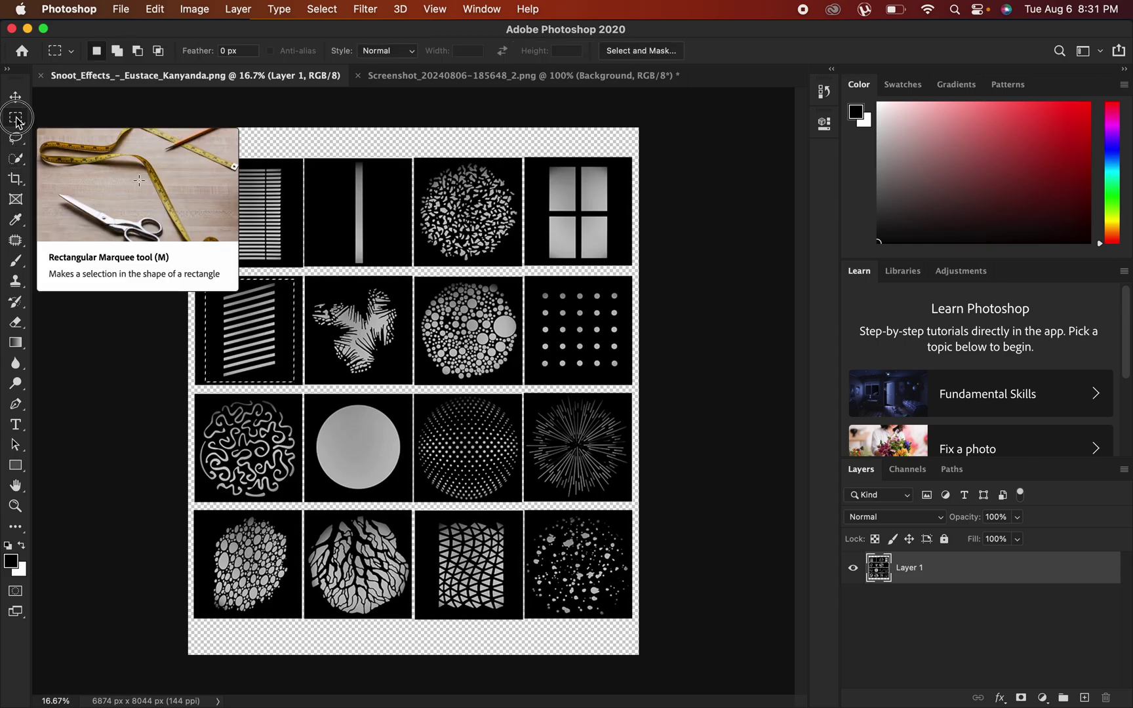
pyautogui.rightClick(17, 121)
pyautogui.click(17, 121)
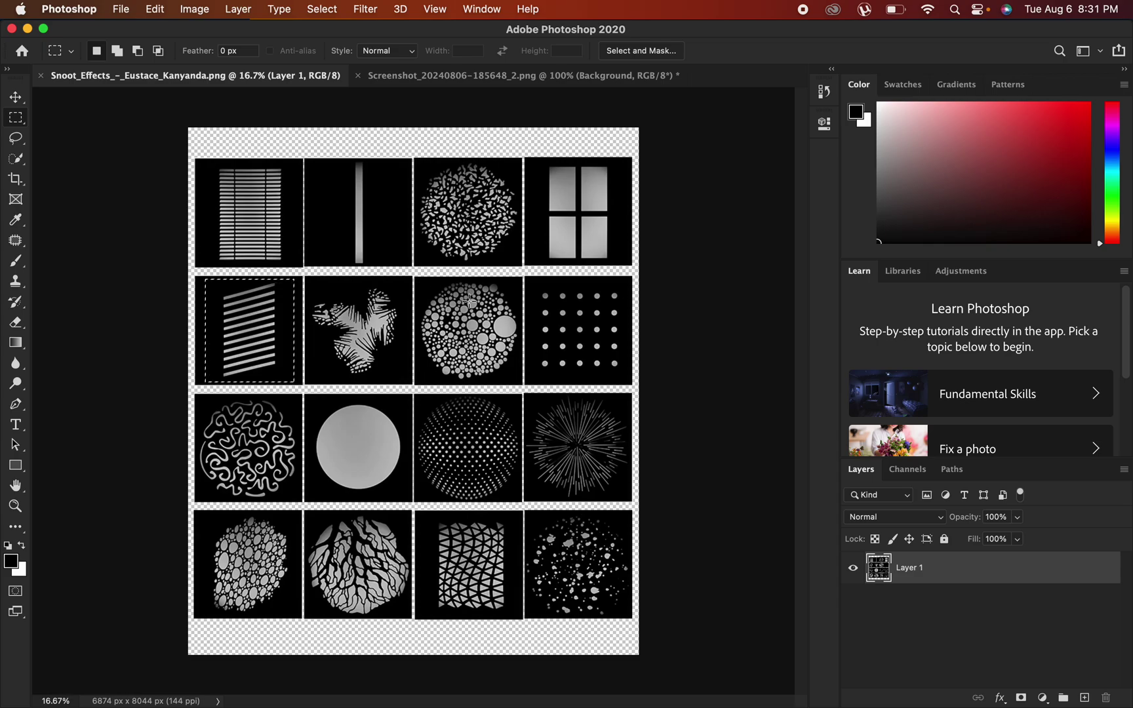
pyautogui.click(357, 190)
pyautogui.click(207, 277)
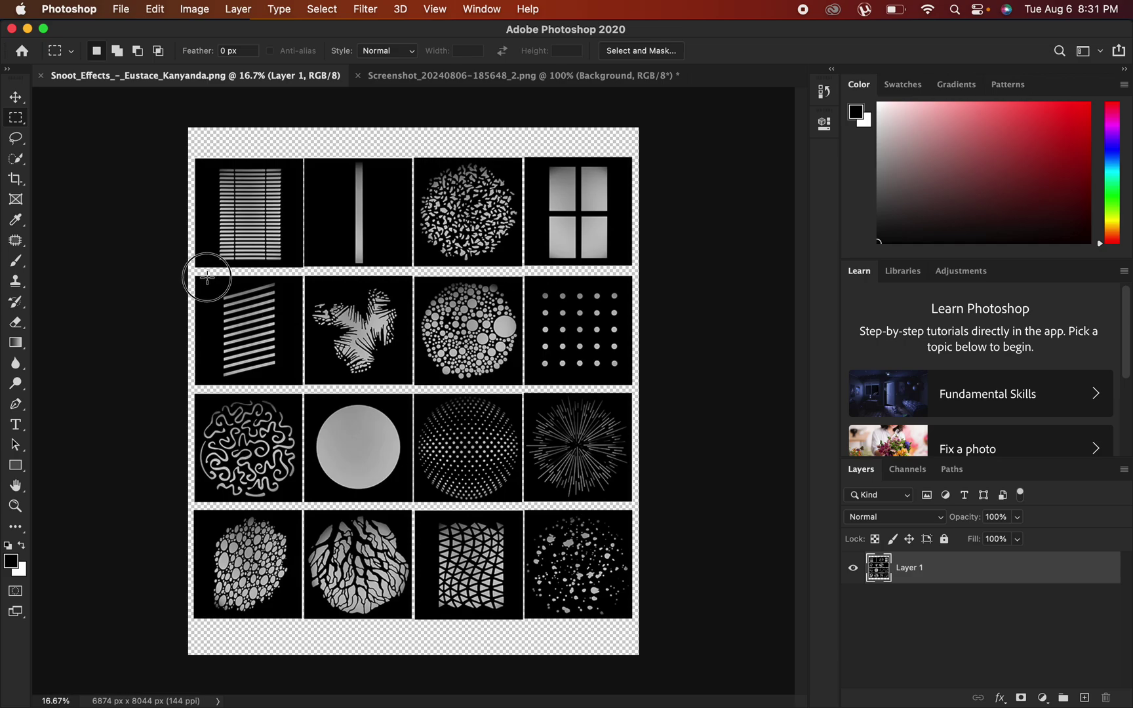
pyautogui.moveTo(207, 277); pyautogui.dragTo(297, 381)
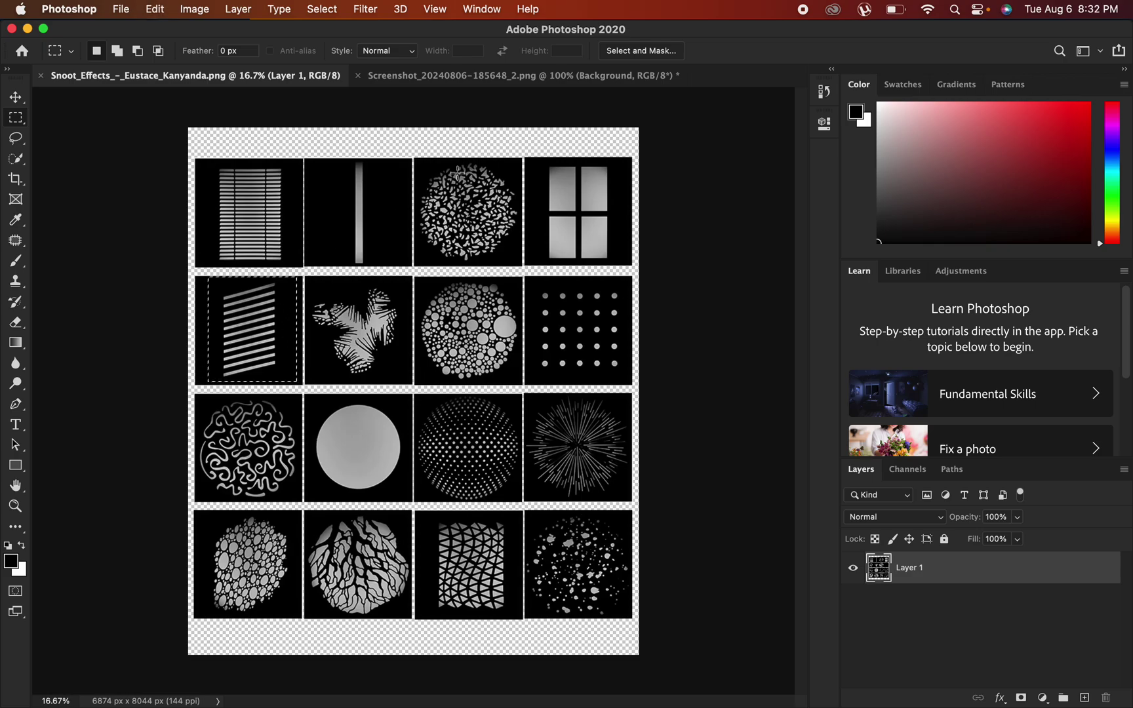
# Paste the stripe pattern into the portrait between the Background and the woman's cutout, and convert it to a smart object.
pyautogui.click(511, 77)
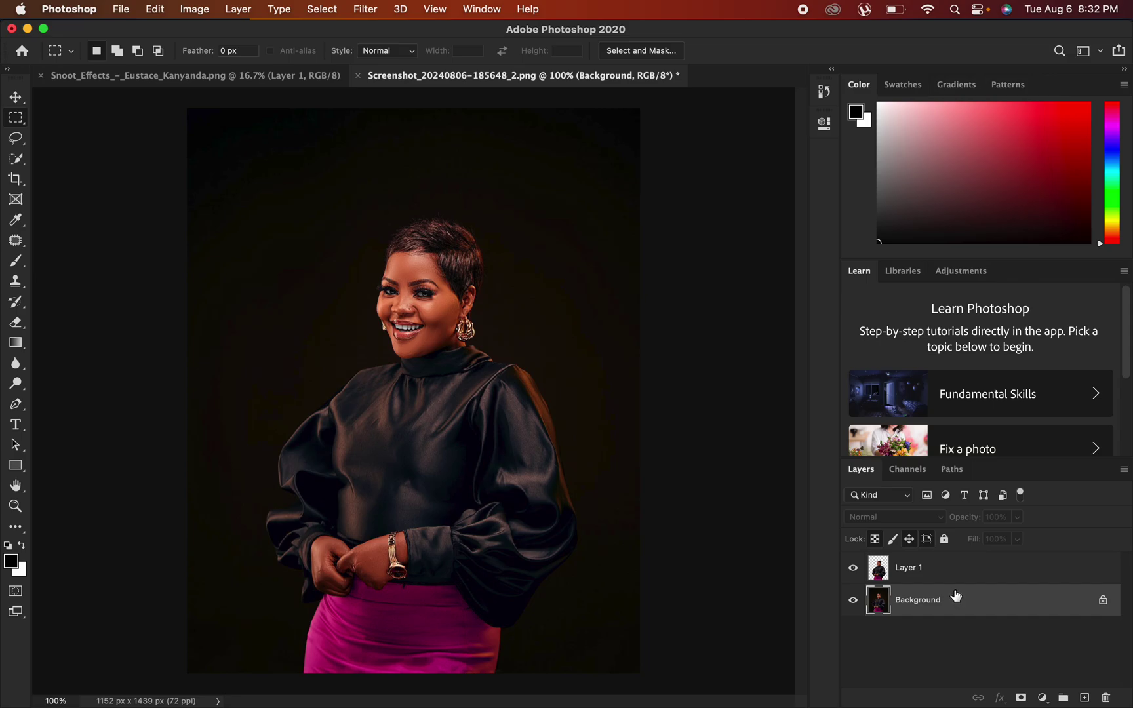
pyautogui.press('super+v')
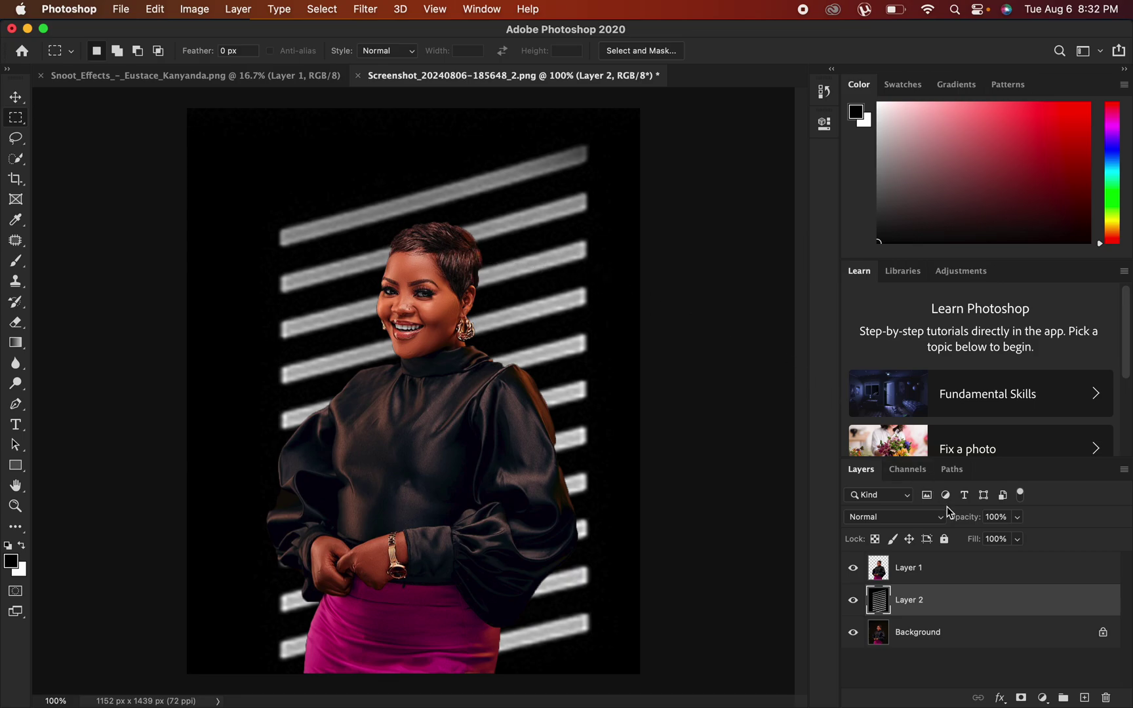
pyautogui.rightClick(987, 609)
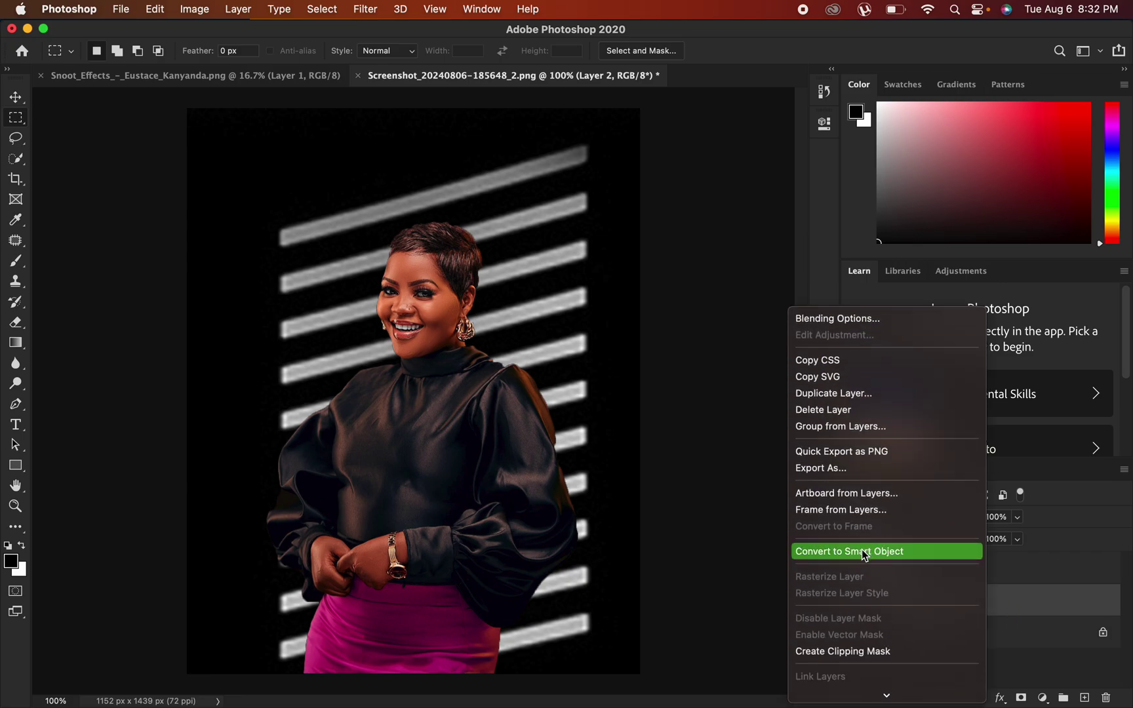
pyautogui.click(861, 551)
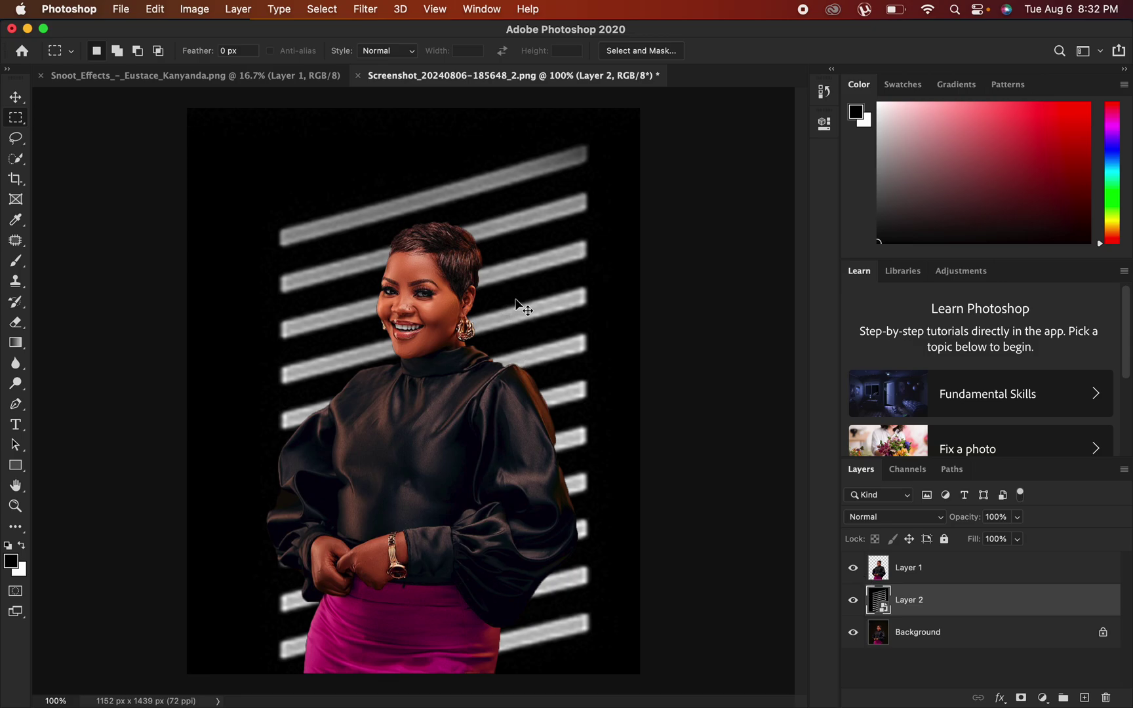
# Scale the stripe pattern layer proportionally to 101.65% around its centre.
pyautogui.press('super+t')
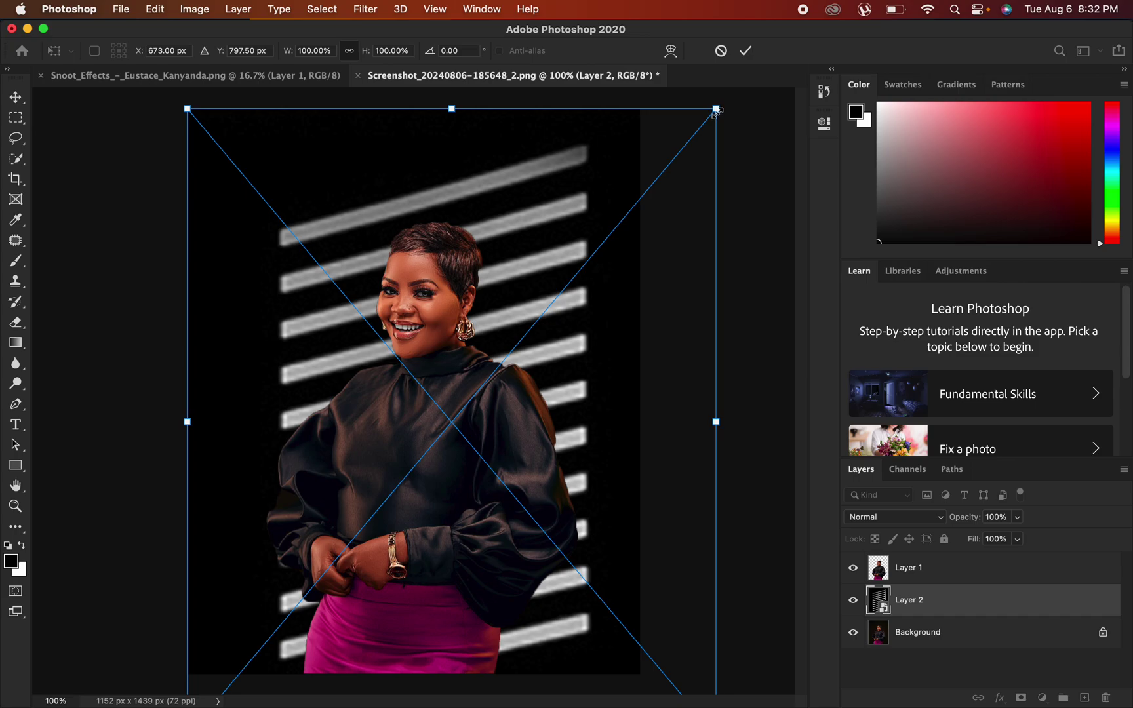
pyautogui.moveTo(716, 110)
pyautogui.mouseDown()
pyautogui.moveTo(602, 236)
pyautogui.moveTo(729, 94)
pyautogui.moveTo(704, 122)
pyautogui.moveTo(720, 103)
pyautogui.mouseUp()
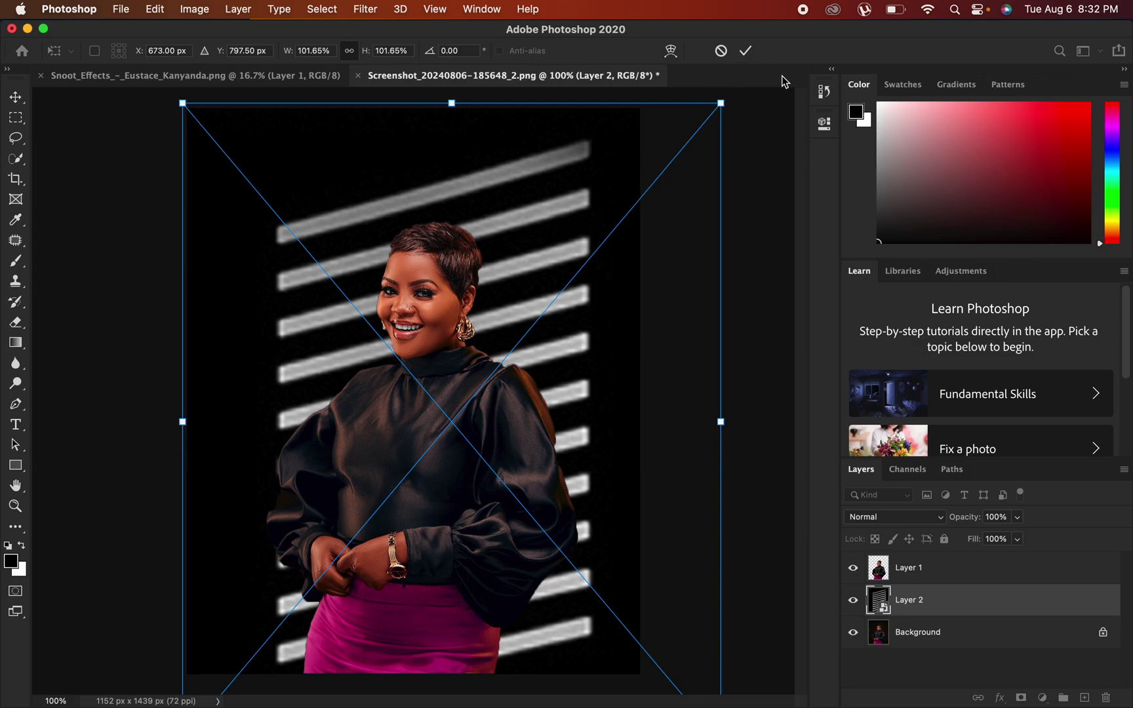
pyautogui.click(745, 52)
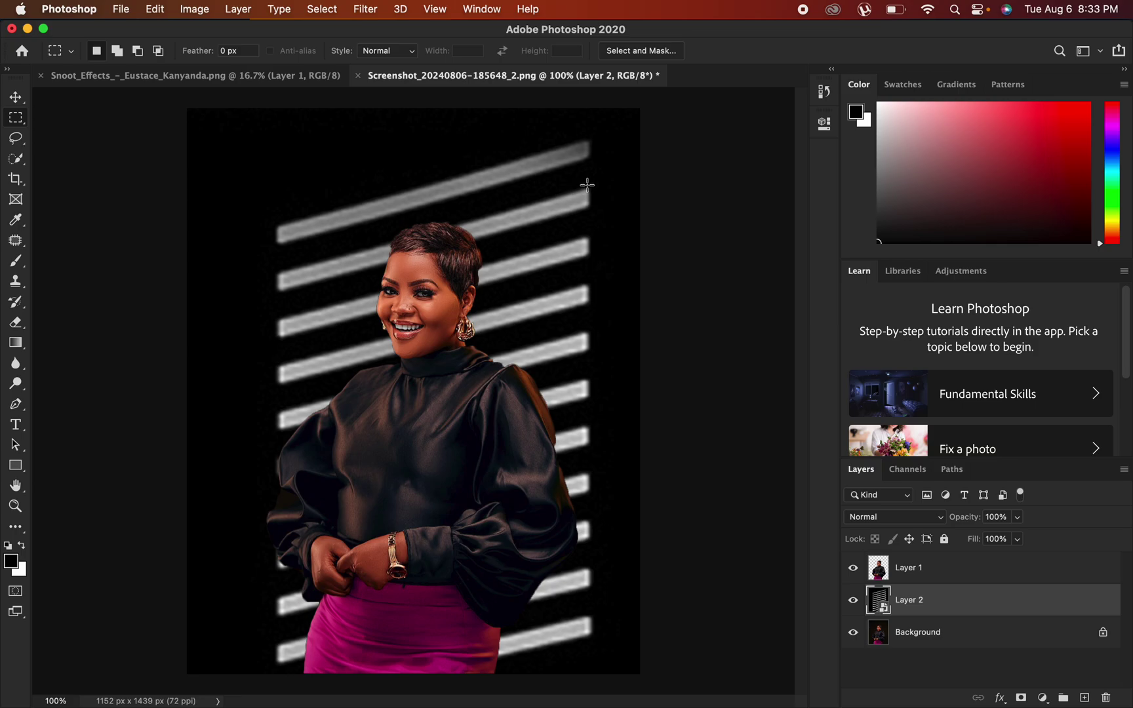
pyautogui.click(251, 75)
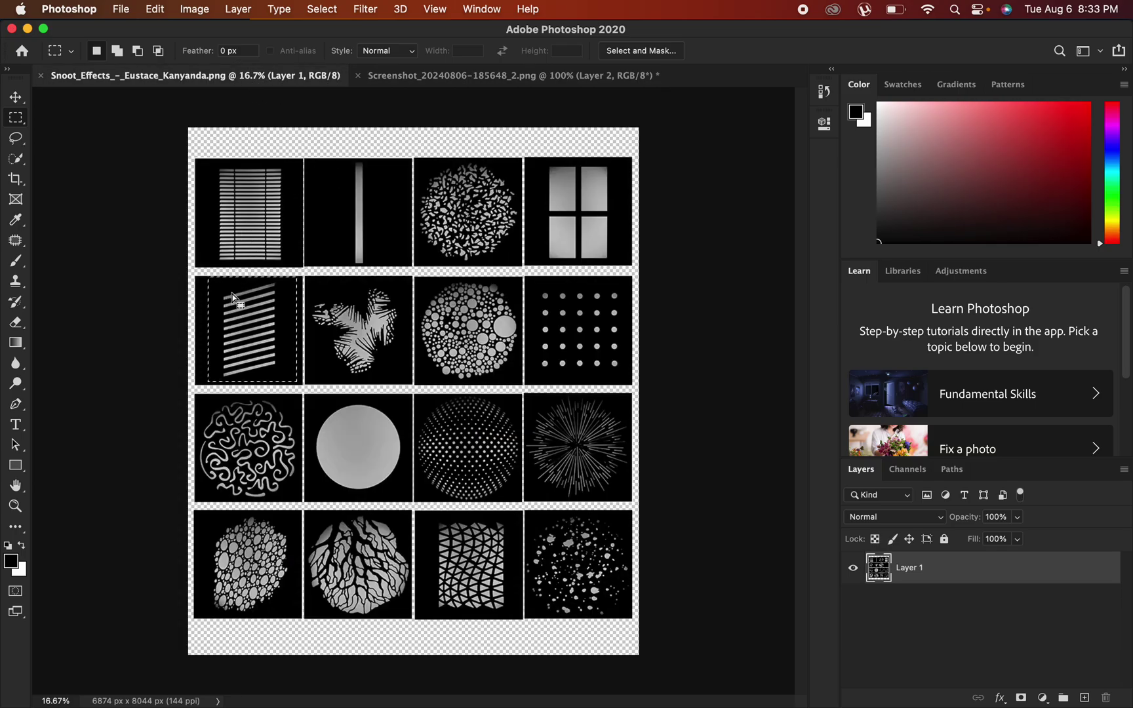
pyautogui.click(439, 76)
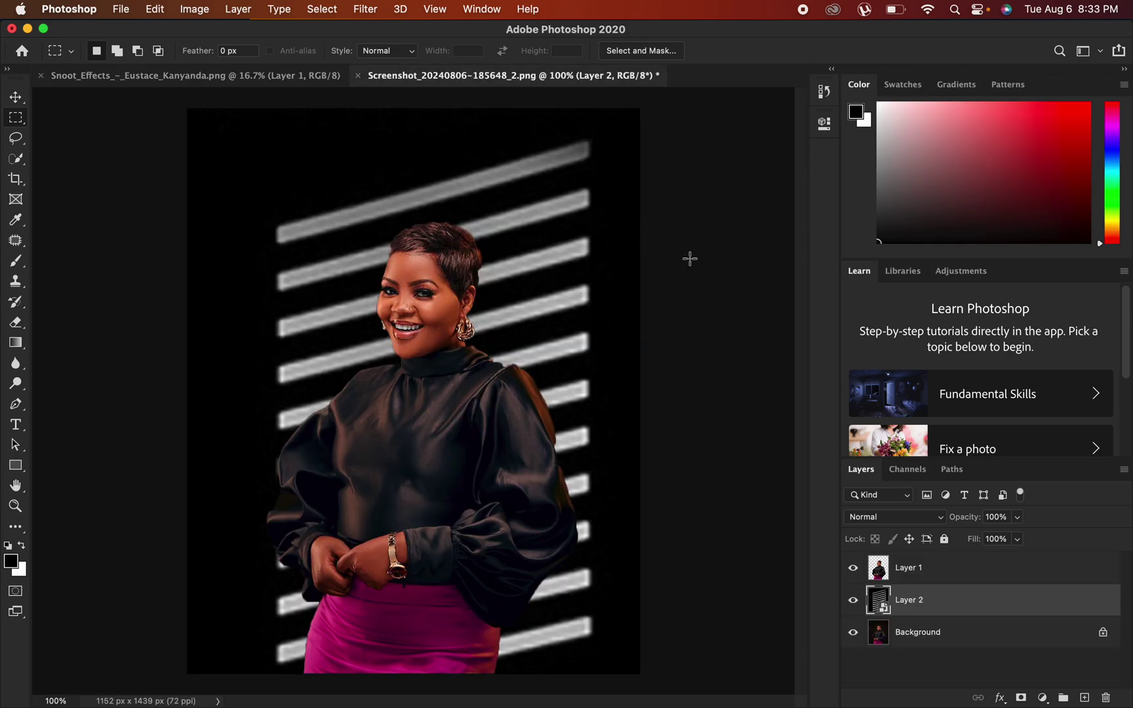
# Set the stripe pattern layer's blend mode to Screen.
pyautogui.click(907, 519)
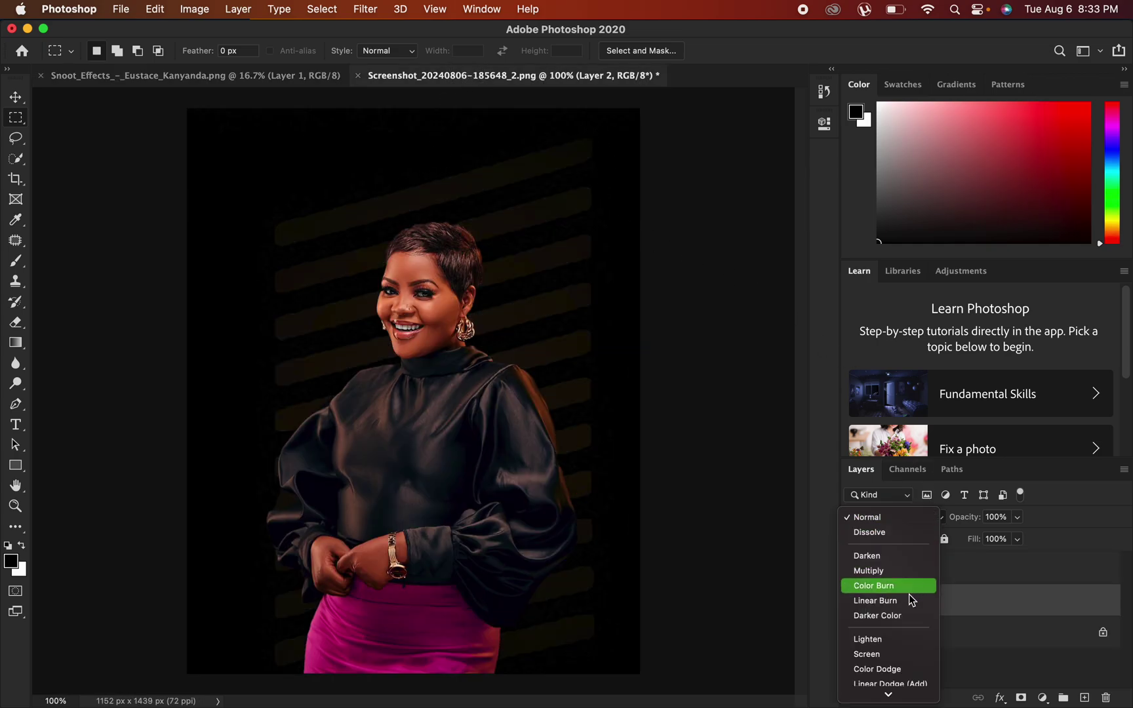
pyautogui.scroll(-4, 915, 679)
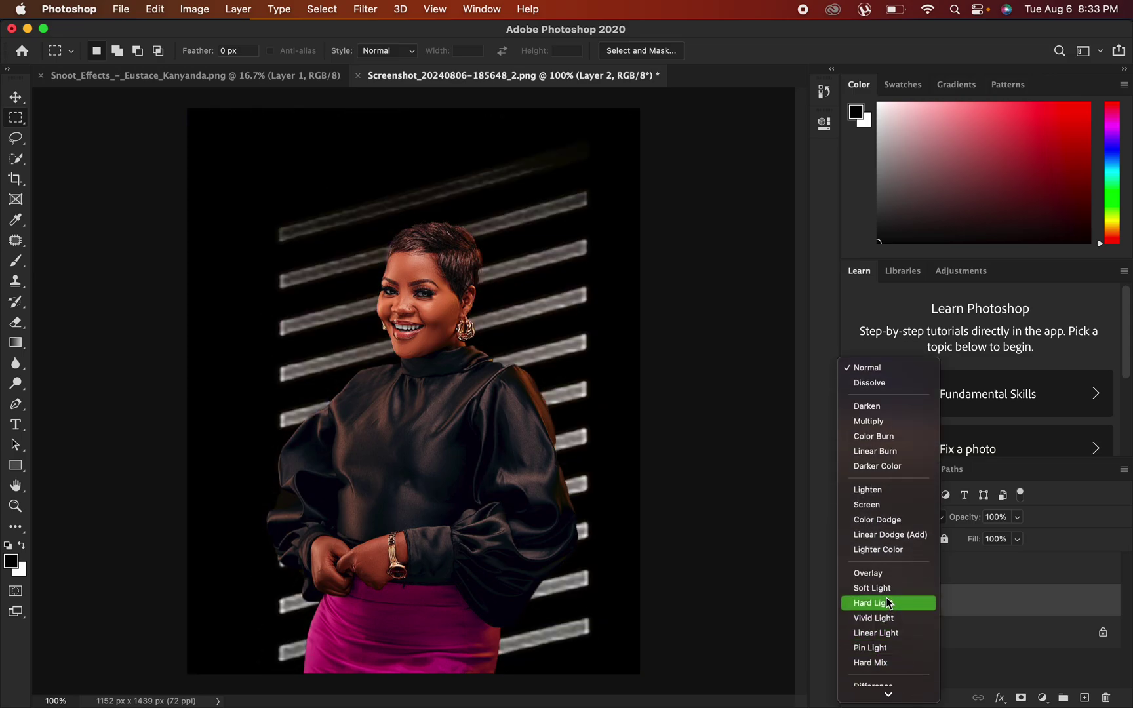
pyautogui.click(873, 504)
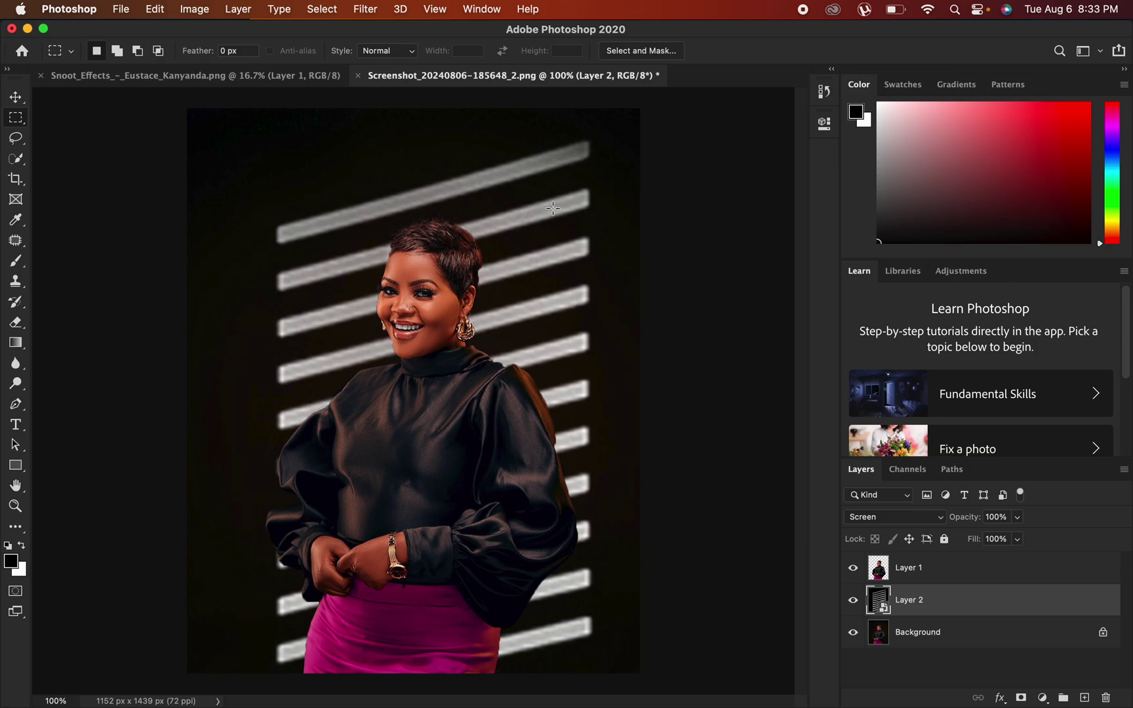
# Soften the stripe pattern layer with a Gaussian Blur of 12.0 pixels radius.
pyautogui.click(365, 9)
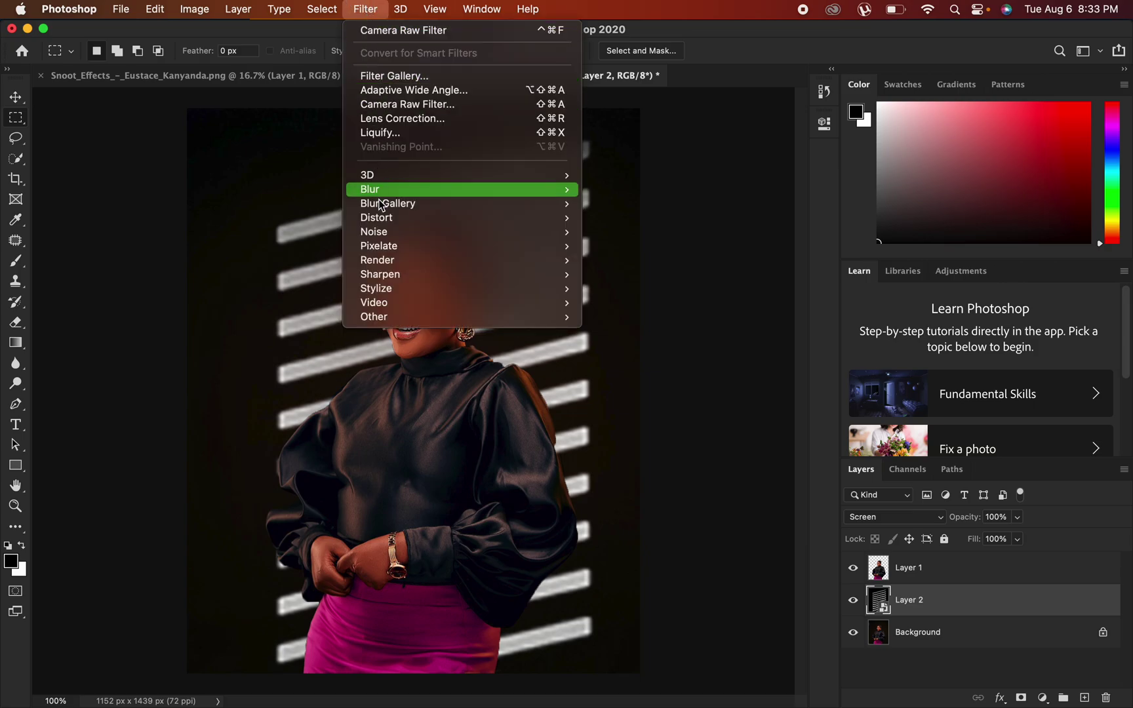
pyautogui.moveTo(392, 187)
pyautogui.click(662, 244)
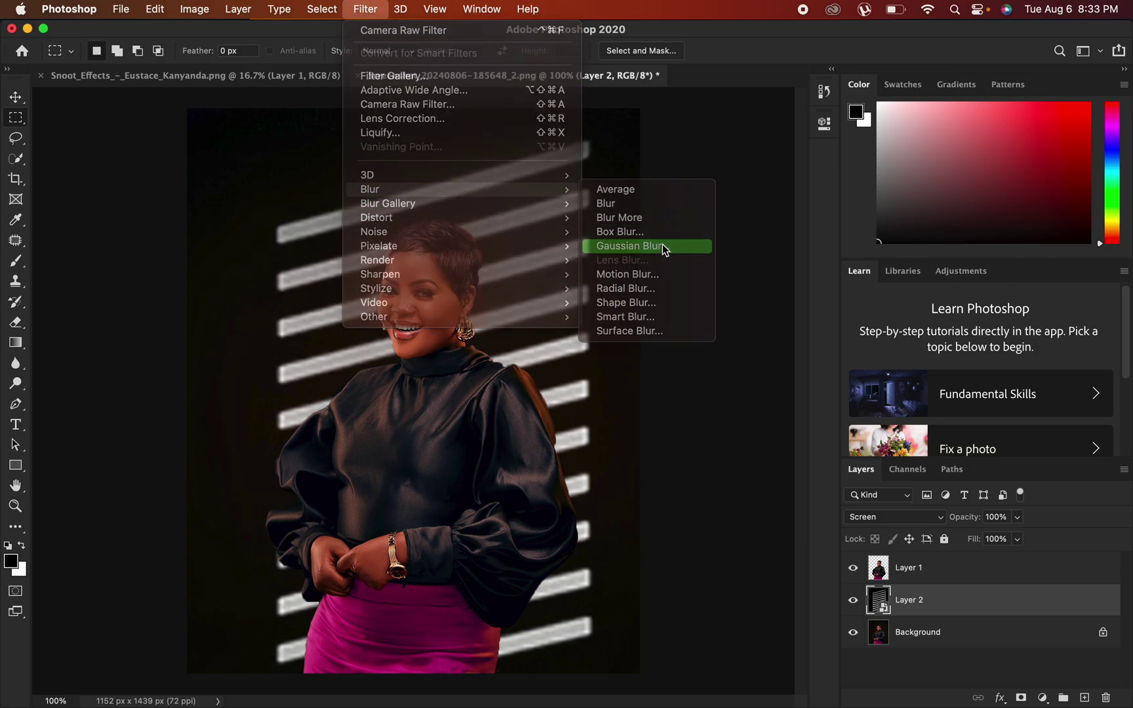
pyautogui.moveTo(516, 402)
pyautogui.mouseDown()
pyautogui.moveTo(498, 397)
pyautogui.moveTo(515, 396)
pyautogui.mouseUp()
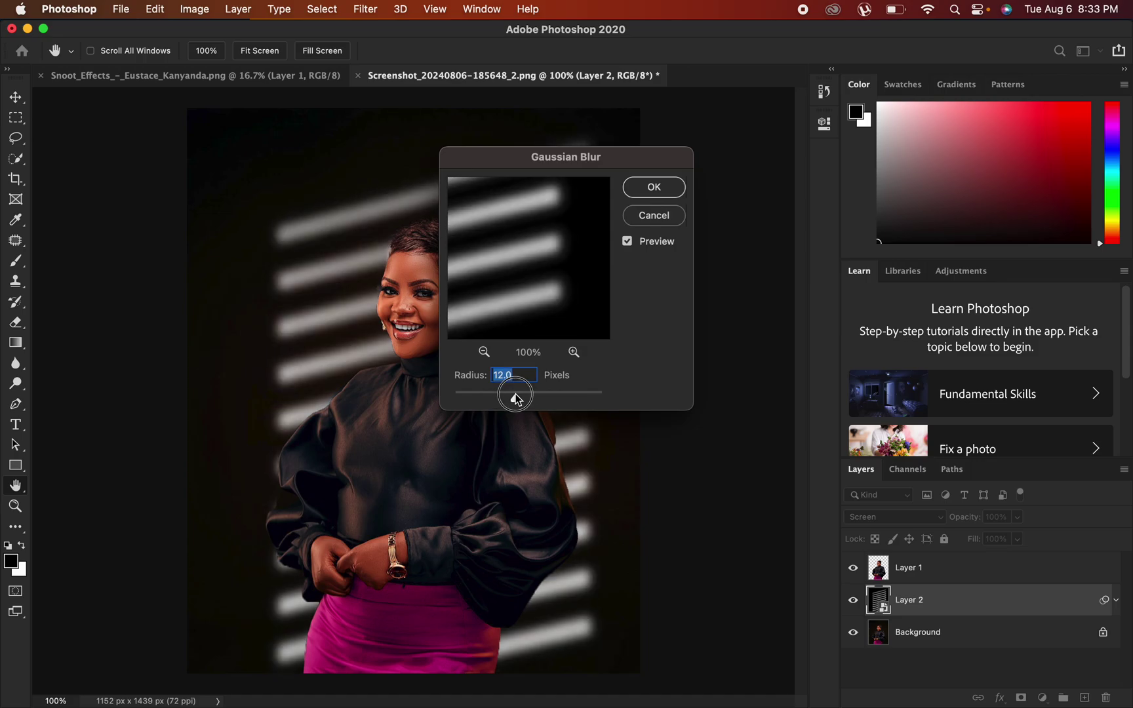
pyautogui.click(656, 187)
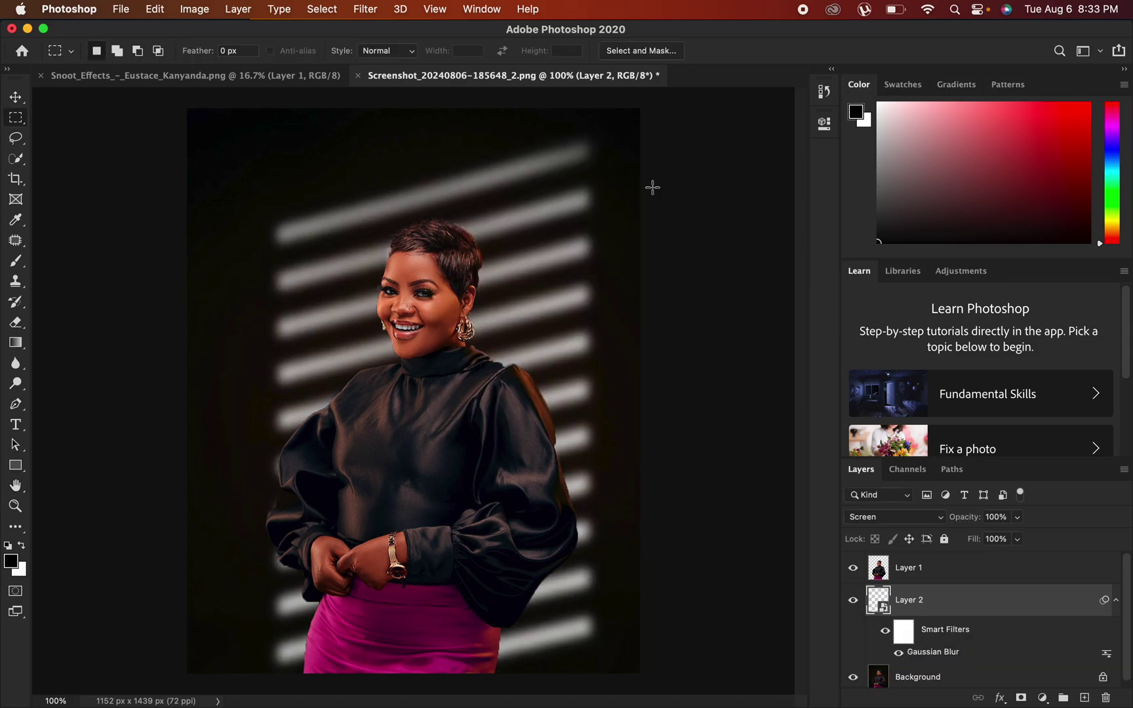
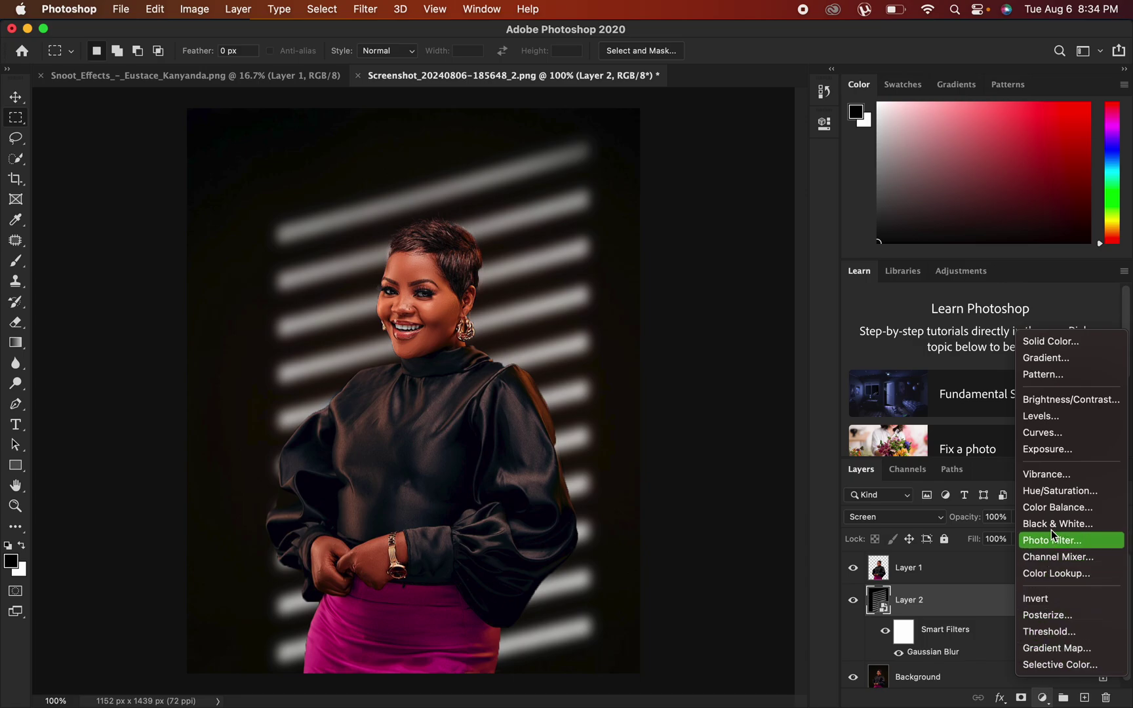
# Add a Hue/Saturation adjustment clipped to the stripe layer, with Colorize on, hue 165 and saturation 81.
pyautogui.click(1055, 493)
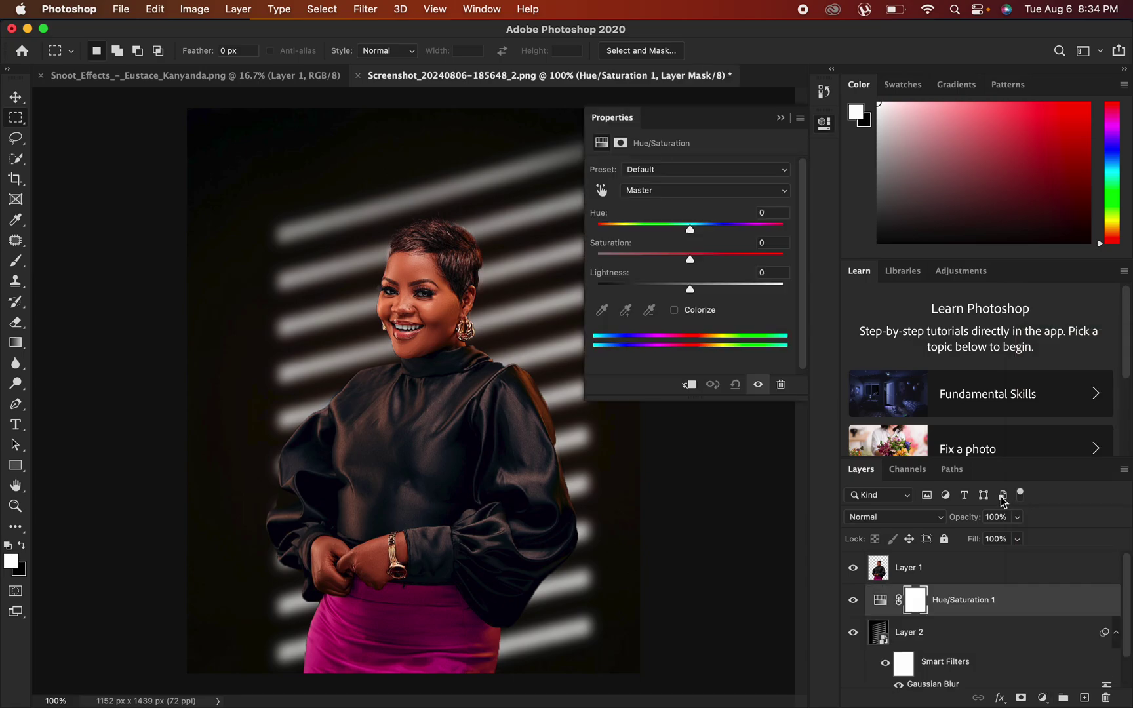
pyautogui.click(690, 387)
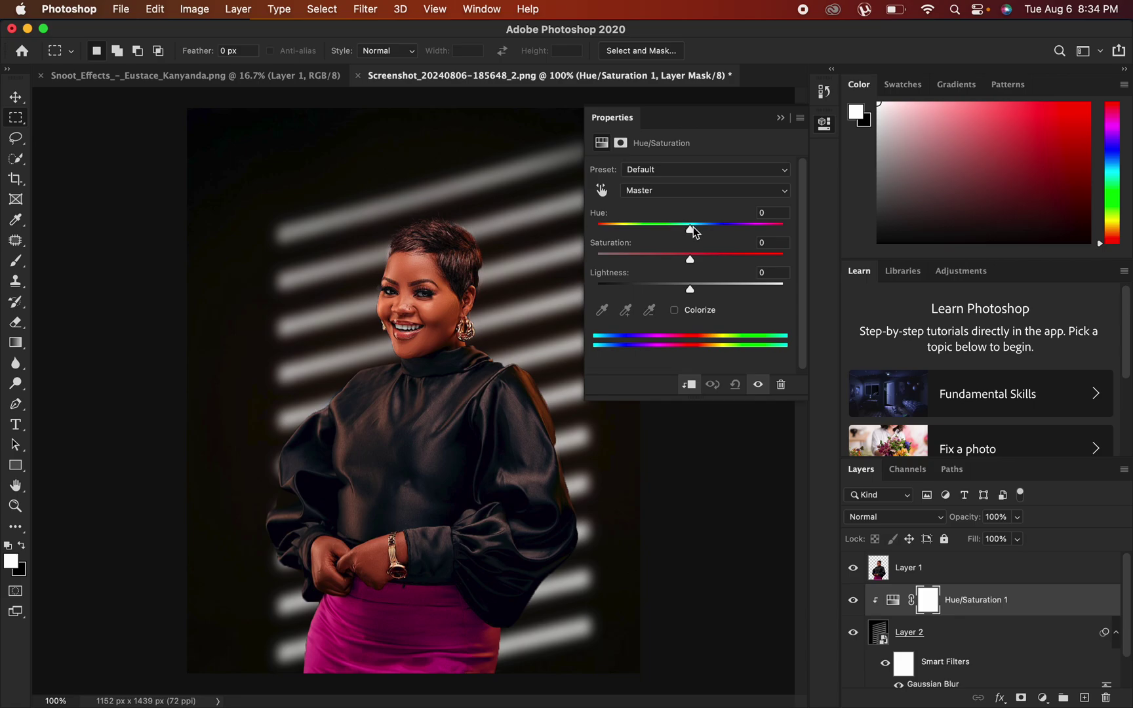
pyautogui.moveTo(695, 260); pyautogui.dragTo(785, 262)
pyautogui.click(674, 311)
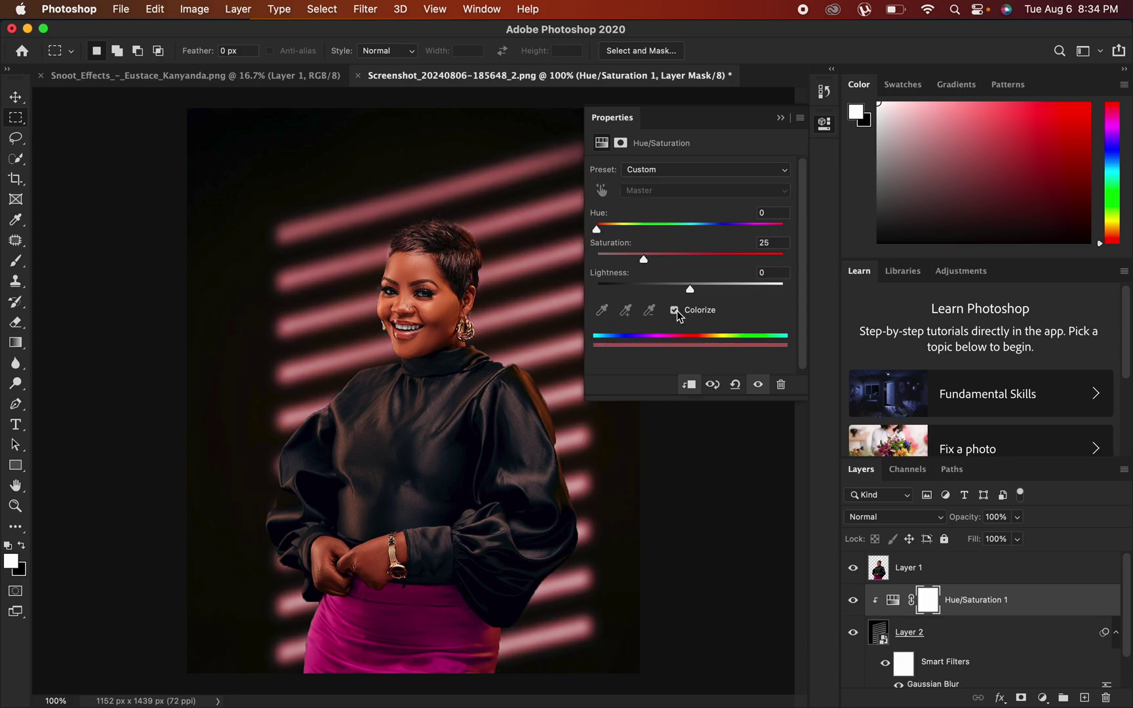
pyautogui.moveTo(645, 261); pyautogui.dragTo(748, 257)
pyautogui.moveTo(596, 229); pyautogui.dragTo(683, 226)
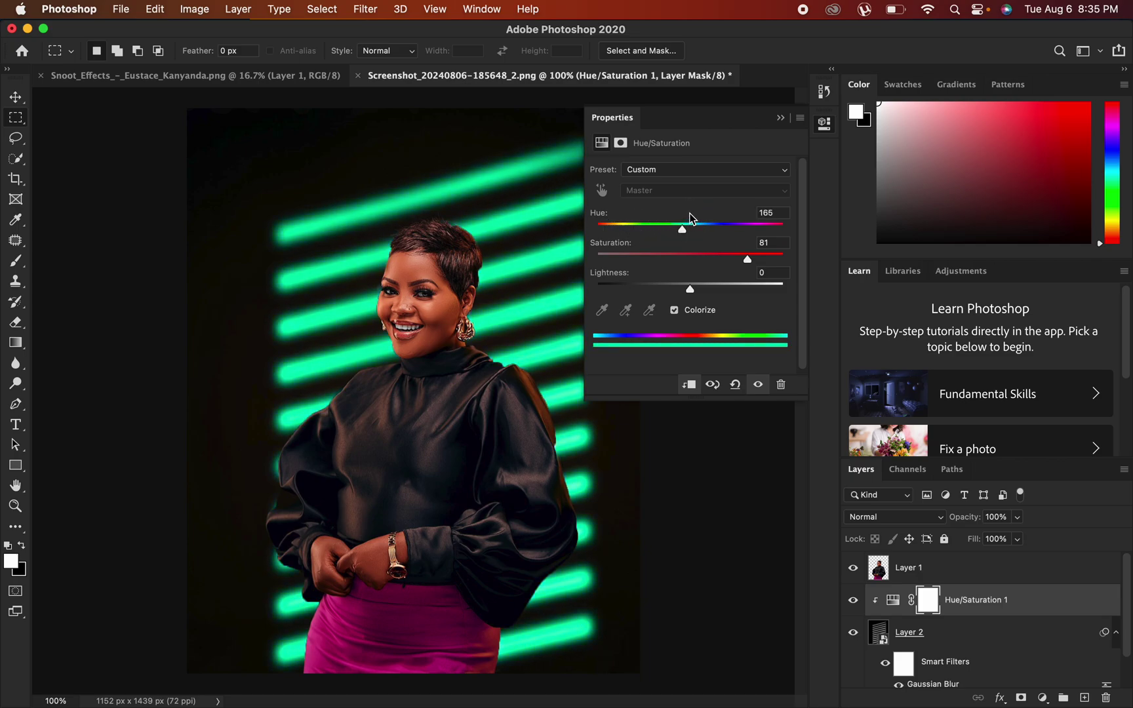
pyautogui.click(783, 118)
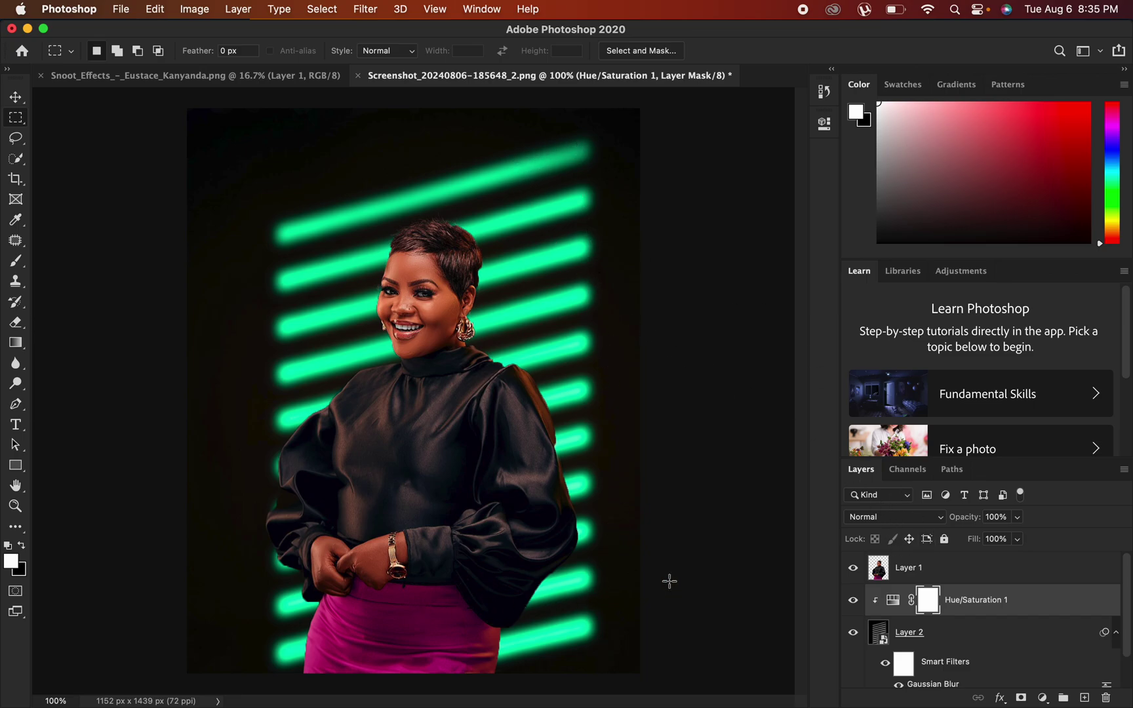
# Enlarge the stripe pattern smart object slightly around its centre with Free Transform.
pyautogui.click(972, 637)
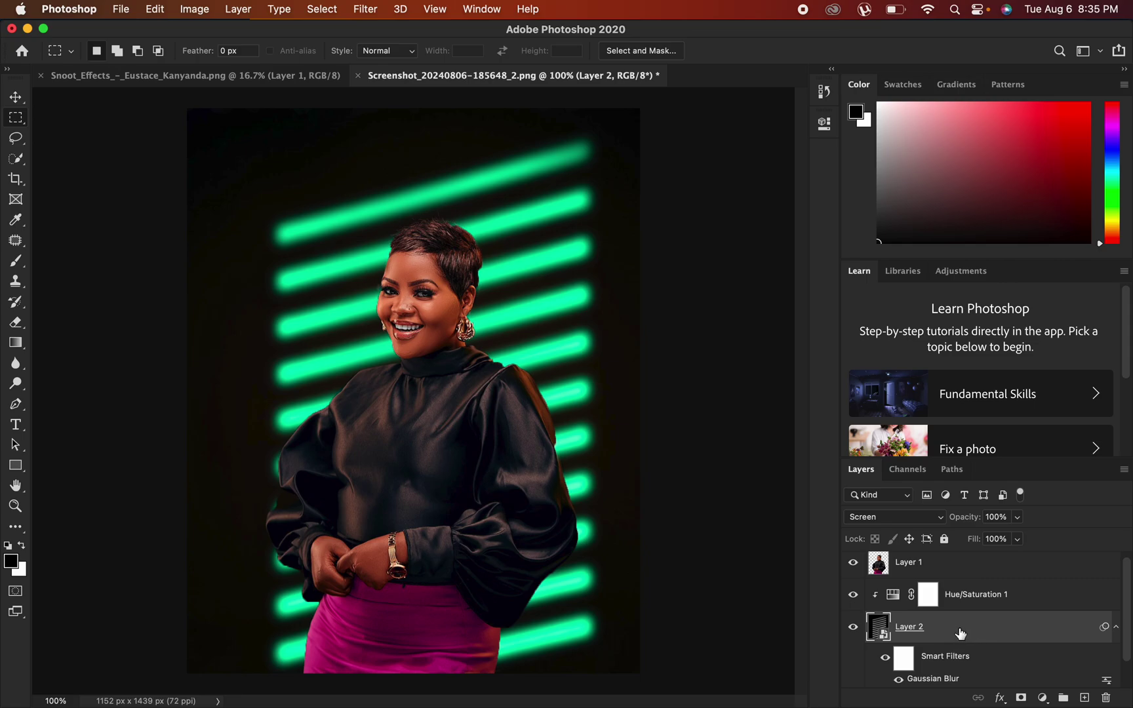
pyautogui.press('super+t')
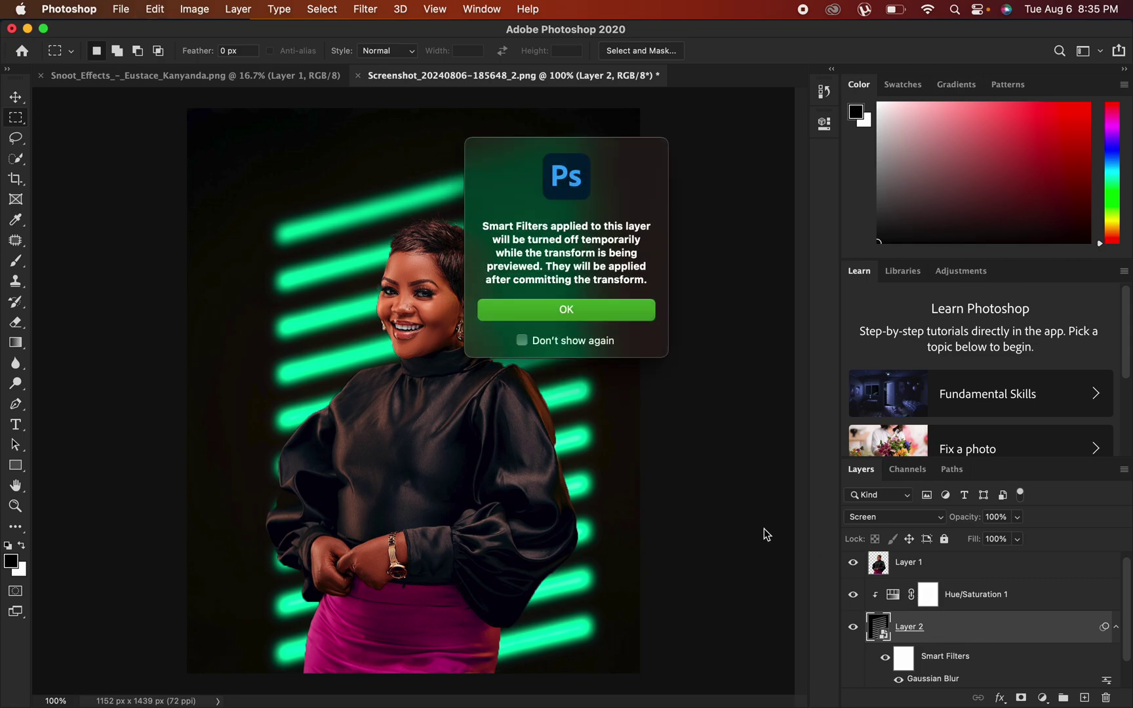
pyautogui.click(604, 303)
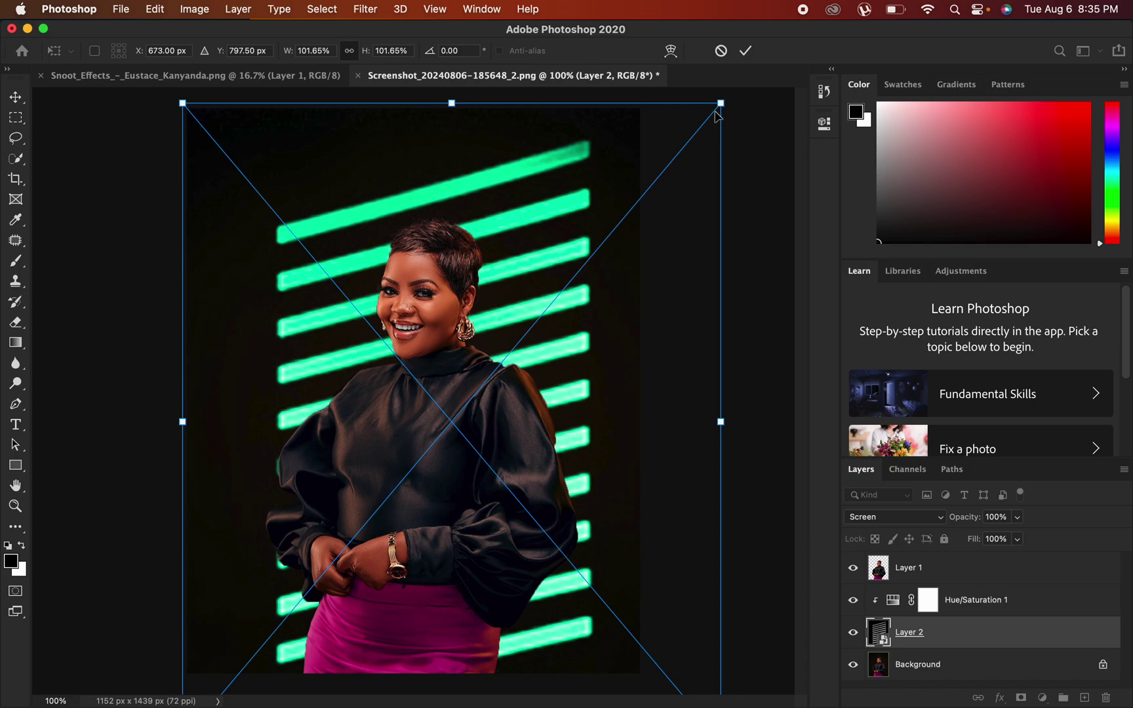
pyautogui.moveTo(722, 106)
pyautogui.mouseDown()
pyautogui.moveTo(649, 189)
pyautogui.moveTo(726, 71)
pyautogui.moveTo(718, 91)
pyautogui.mouseUp()
pyautogui.click(751, 56)
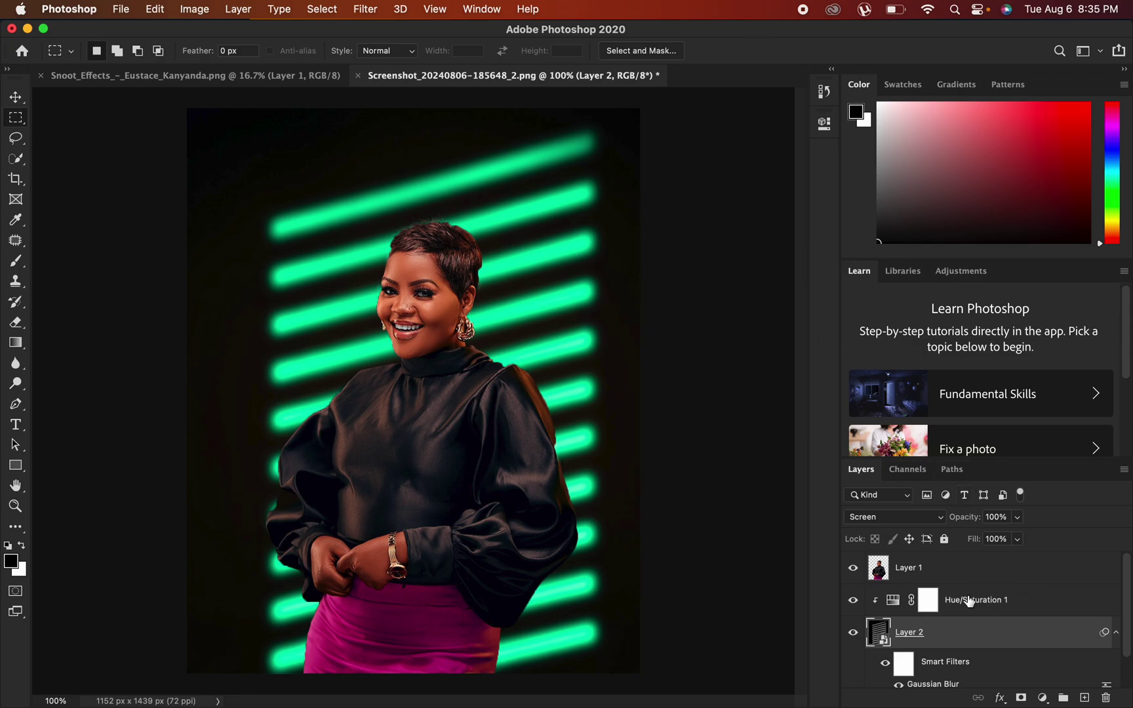
# Compare the stripes with and without the Hue/Saturation adjustment, leaving the adjustment switched on.
pyautogui.click(852, 602)
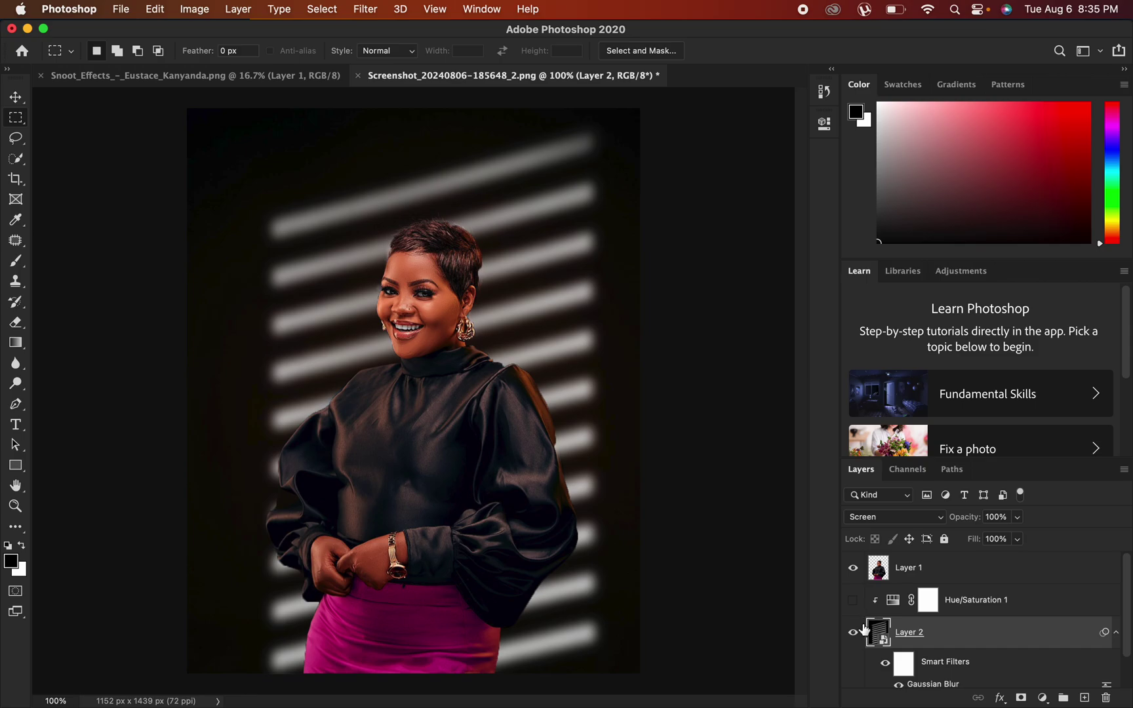
pyautogui.click(854, 603)
pyautogui.click(853, 601)
pyautogui.click(853, 602)
pyautogui.click(853, 601)
pyautogui.click(853, 599)
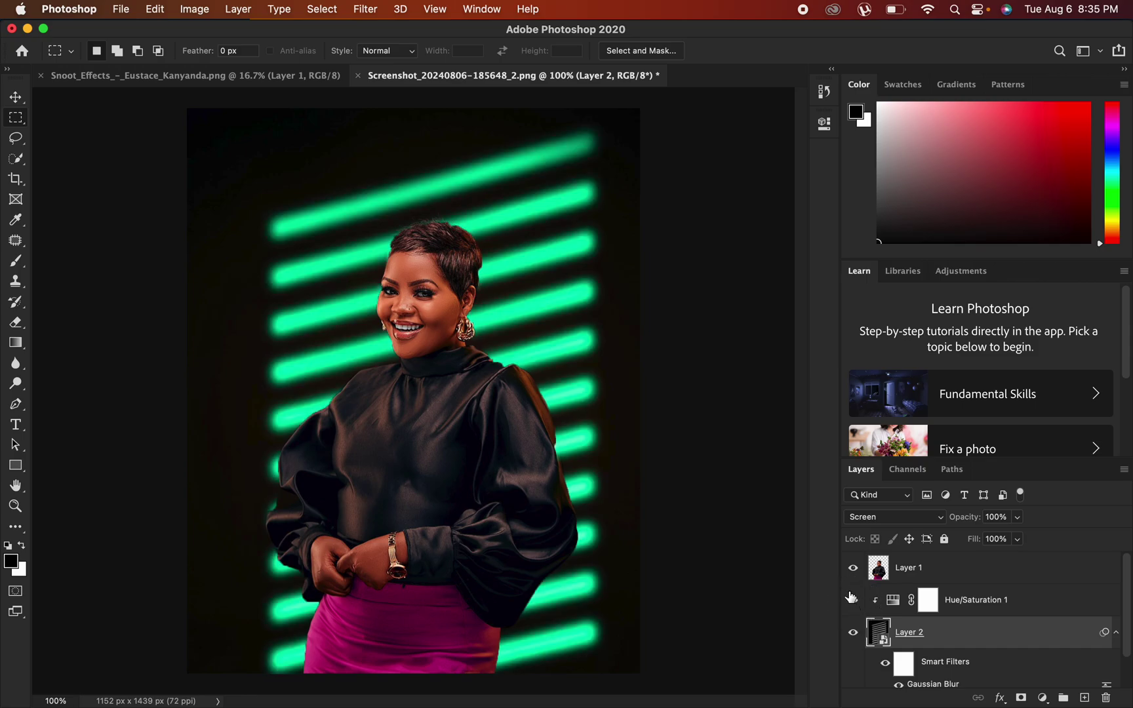